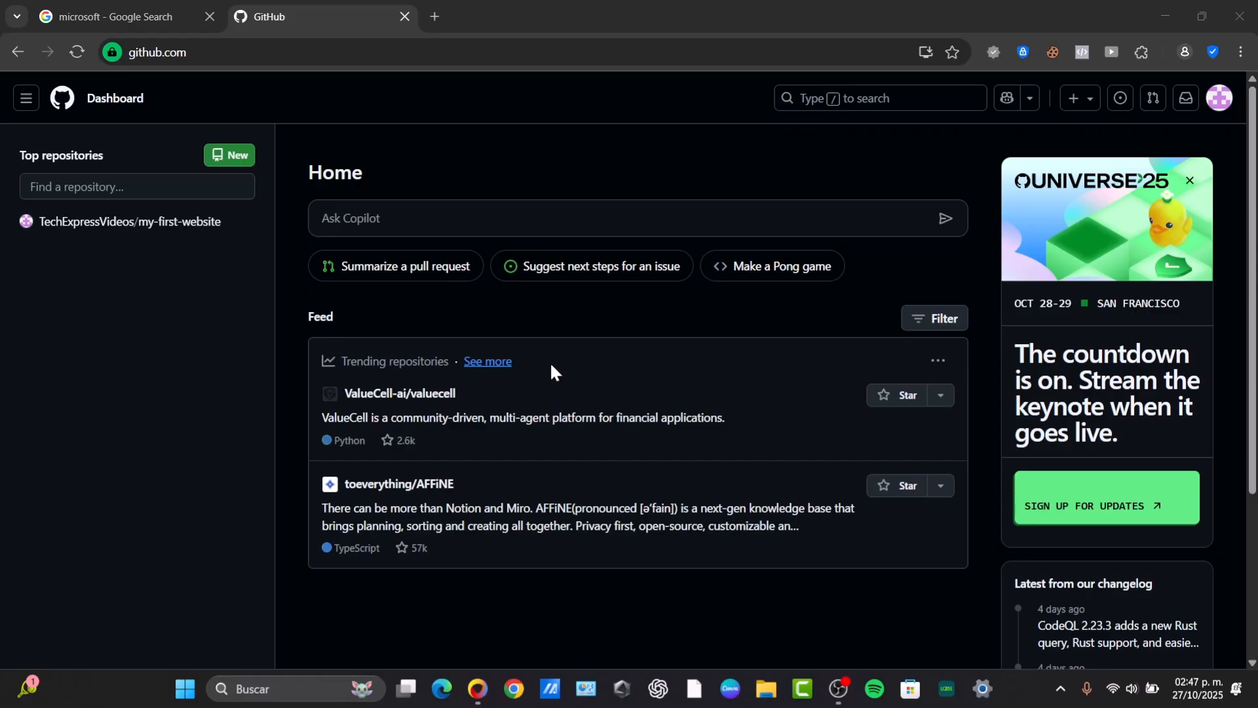
Open the account's profile and go to its list of repositories
left_click(1220, 98)
left_click(1124, 216)
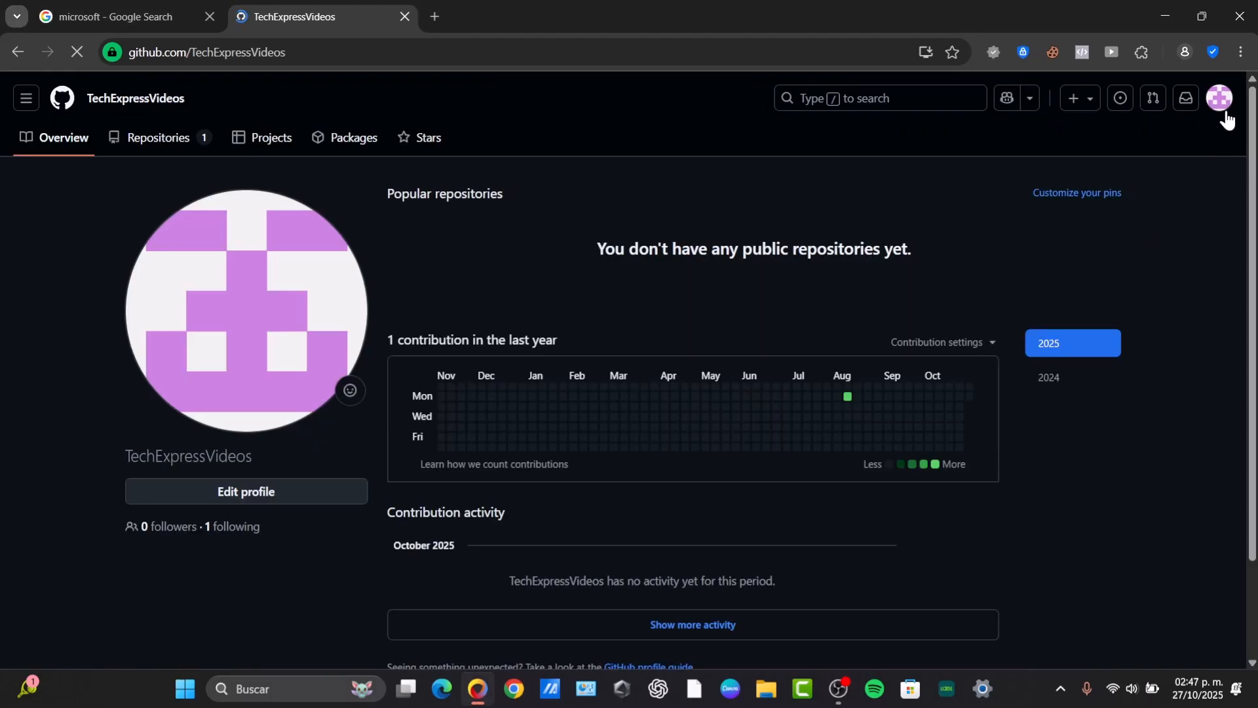
left_click(1220, 98)
left_click(1114, 240)
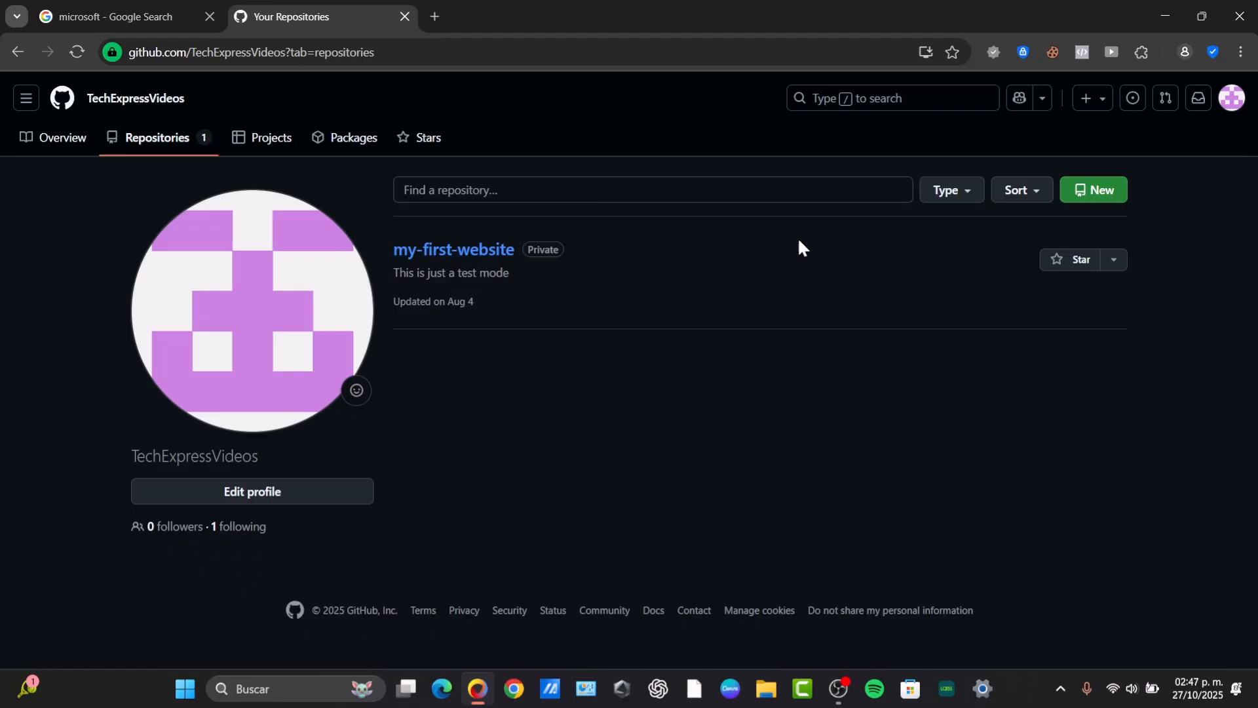
Create a new public repository named techblog, leaving out the README, .gitignore and license
left_click(1117, 203)
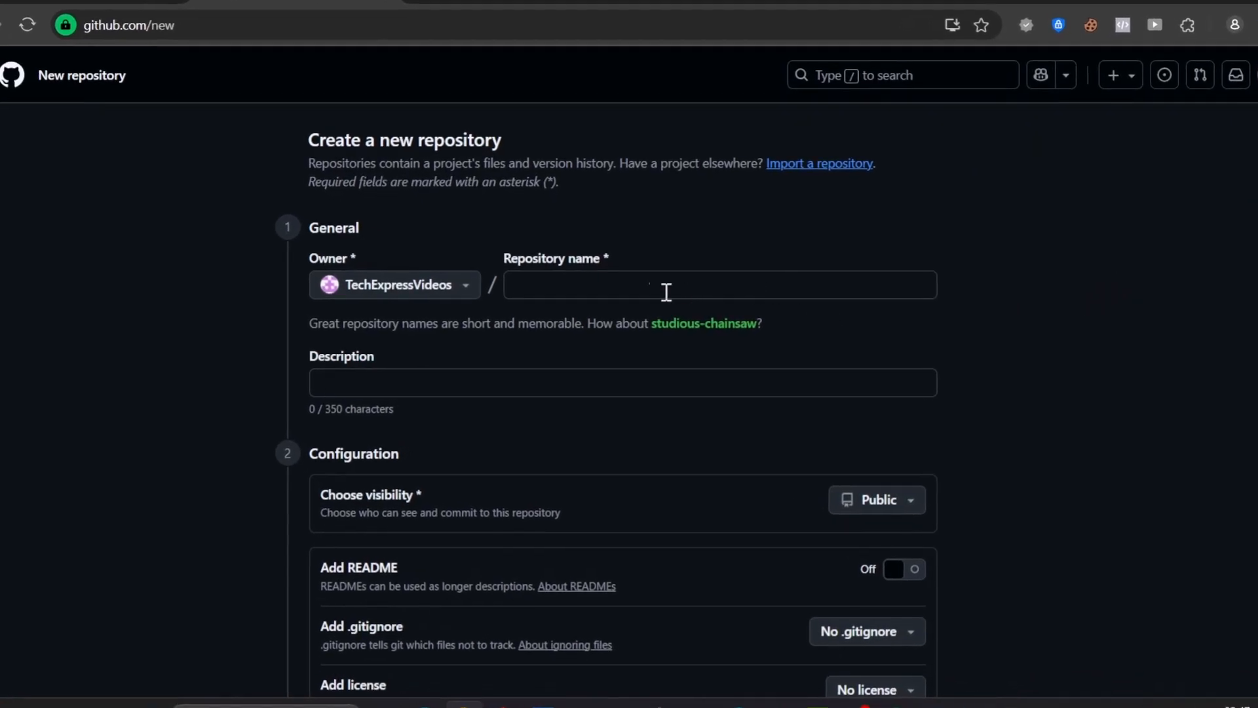
left_click(632, 289)
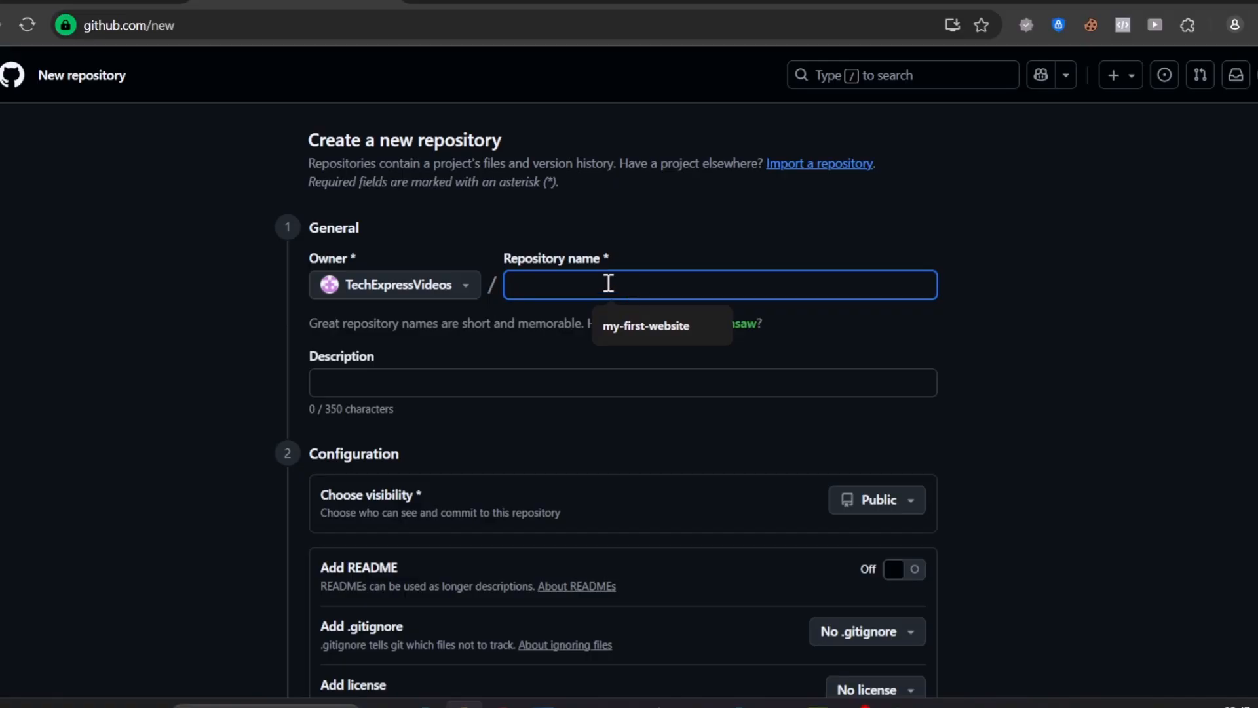
type("techblog")
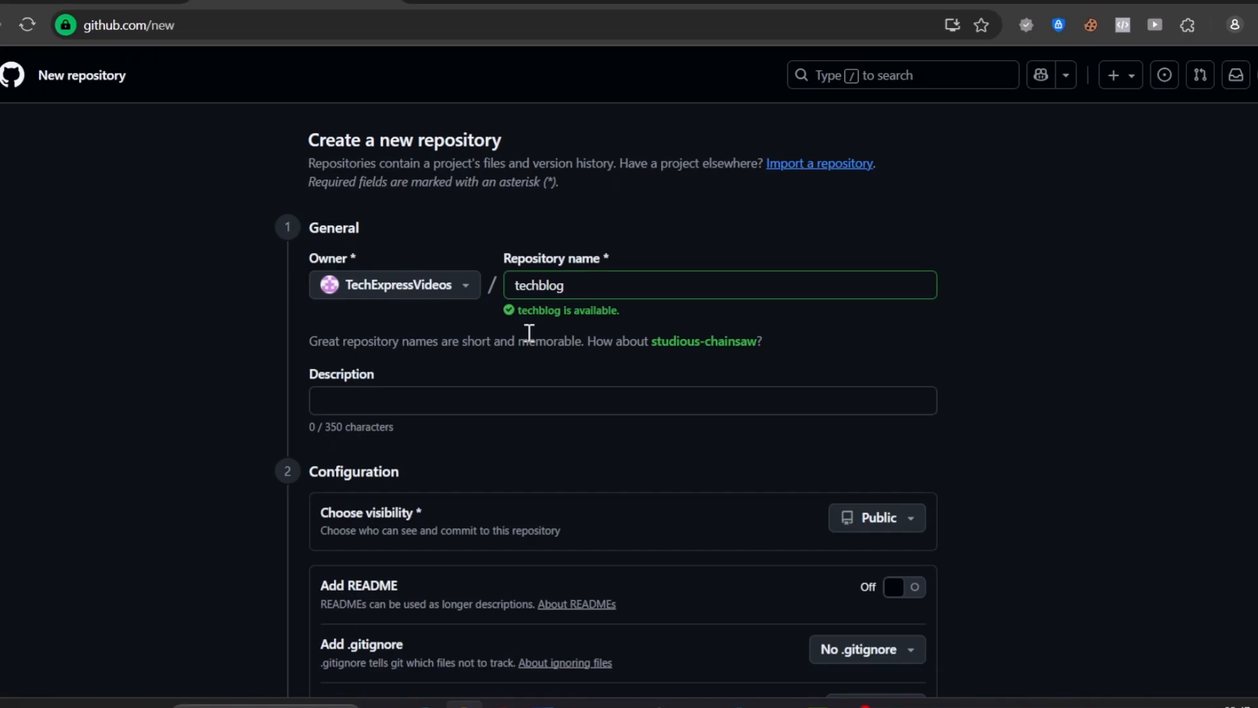
scroll(536, 379, "down", 3)
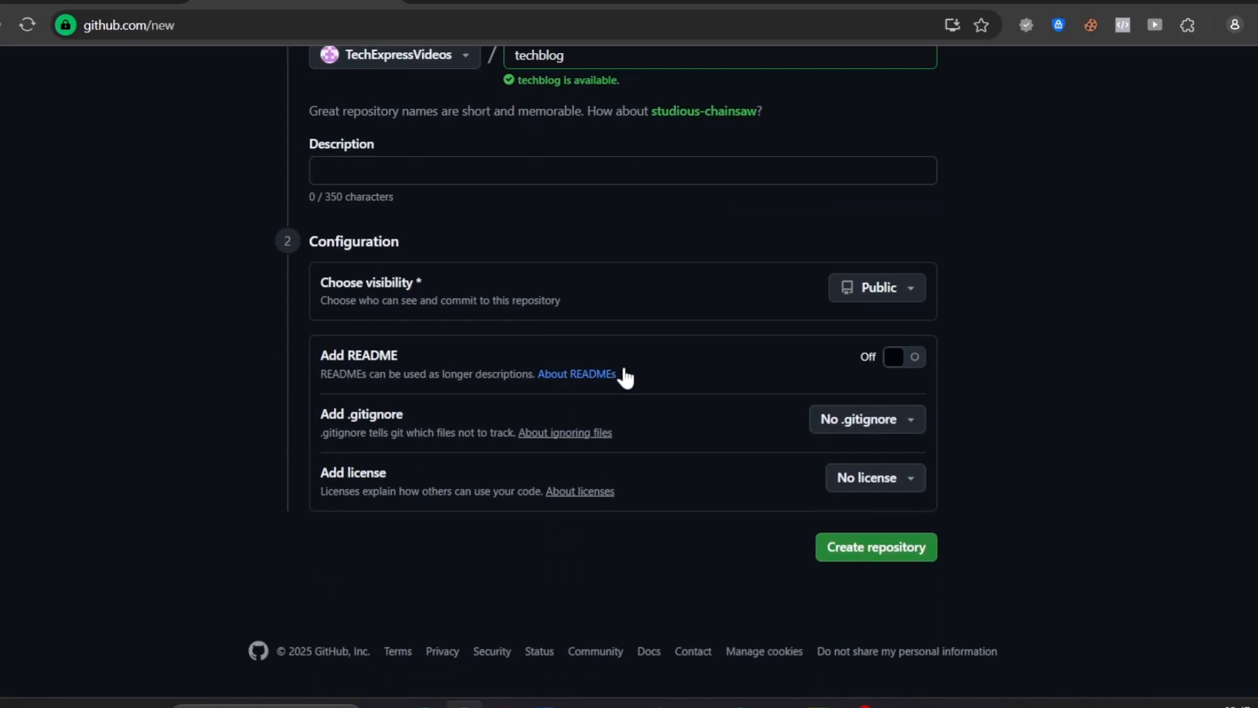
left_click(878, 287)
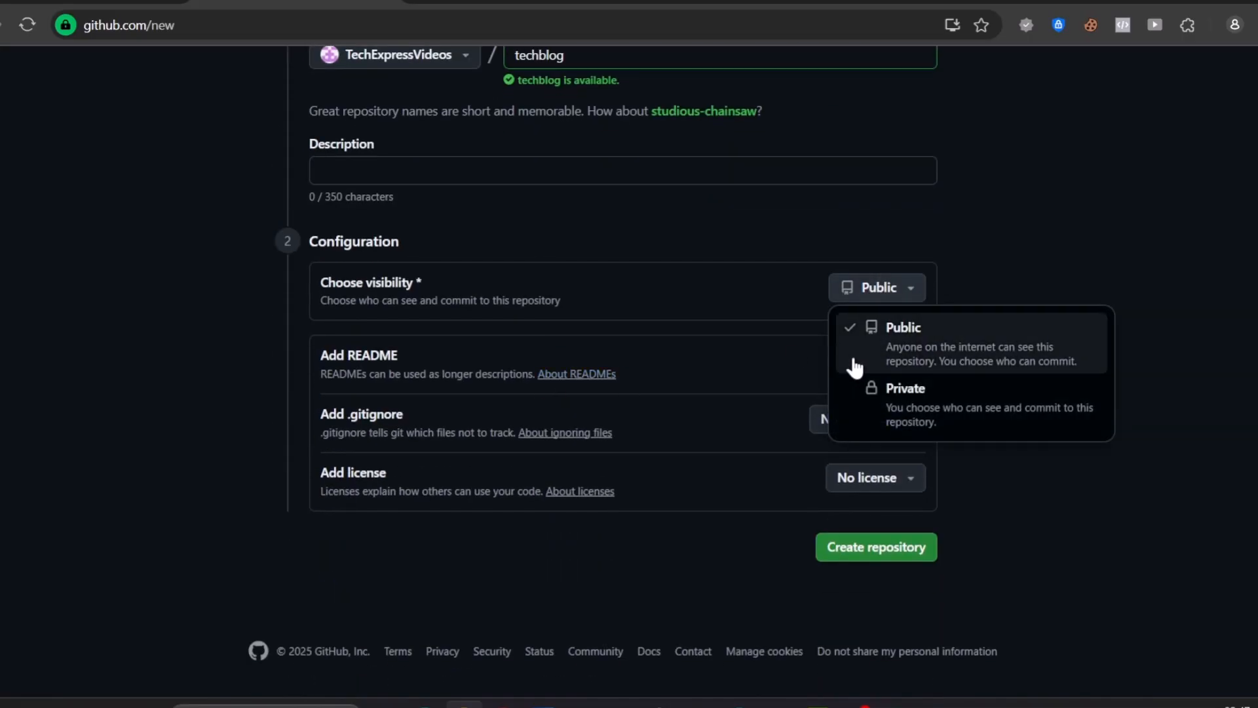
left_click(1123, 261)
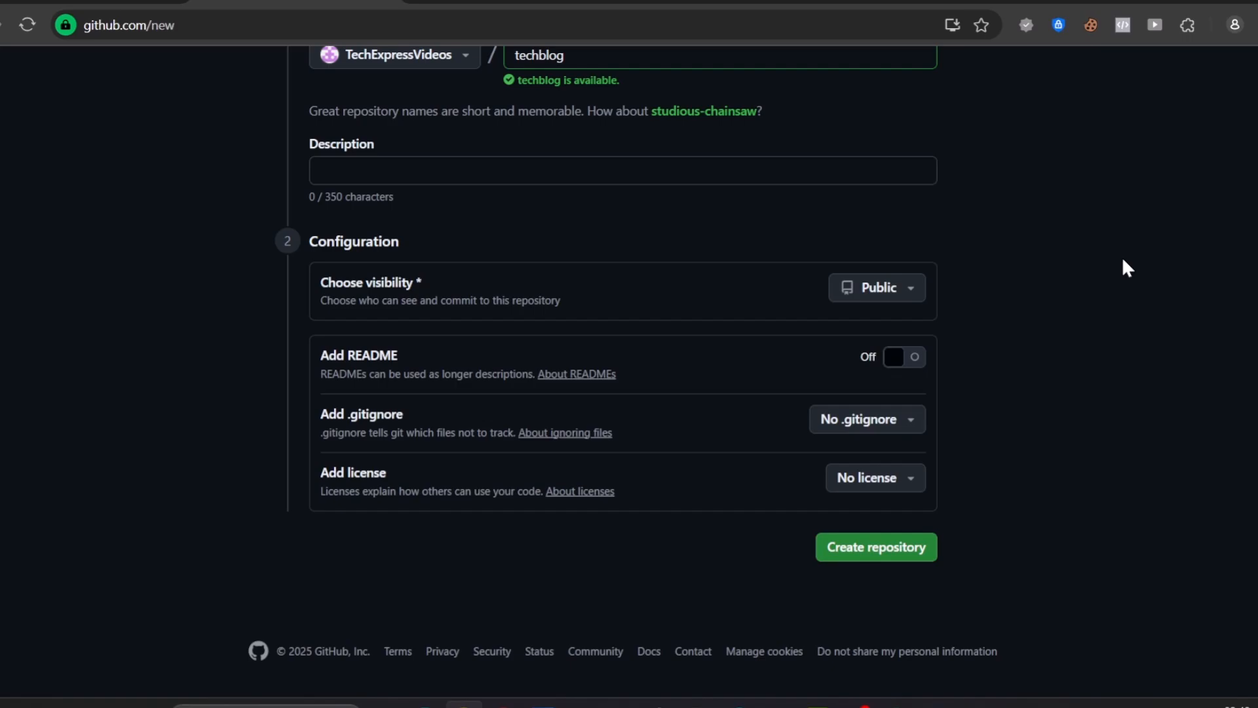
left_click(915, 552)
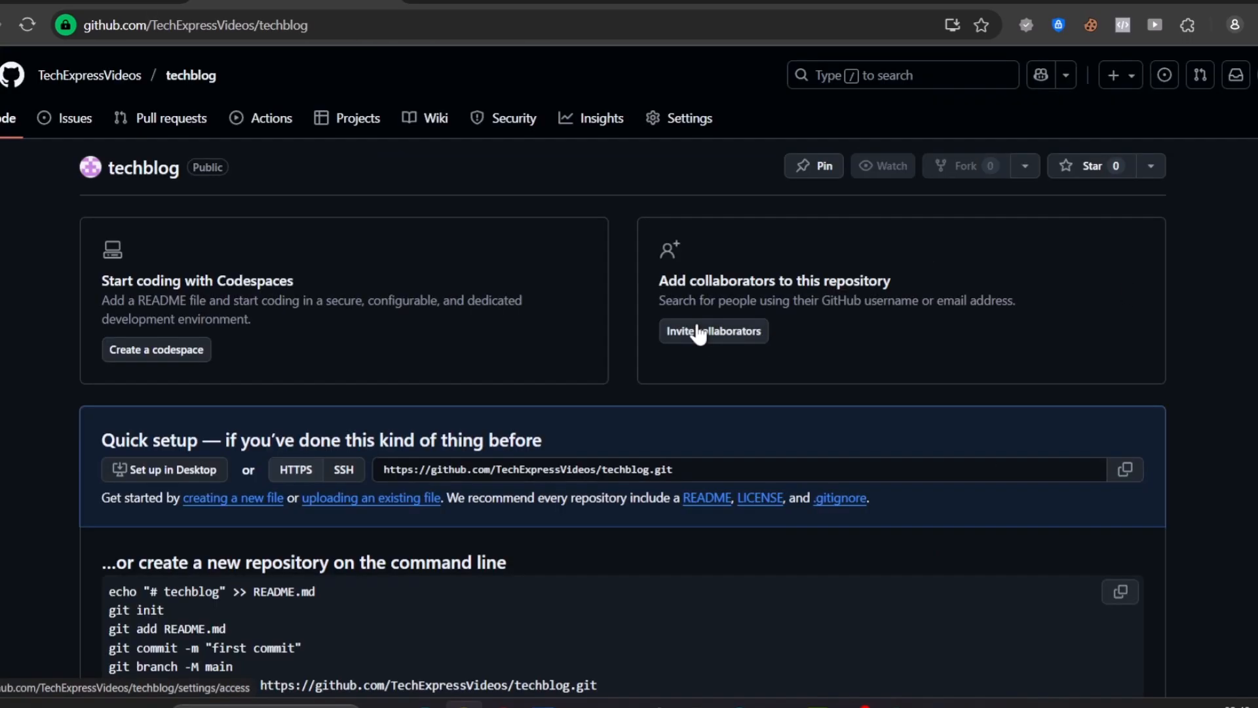
Look over the new techblog repository's quick setup section and its star lists
scroll(615, 430, "down", 4)
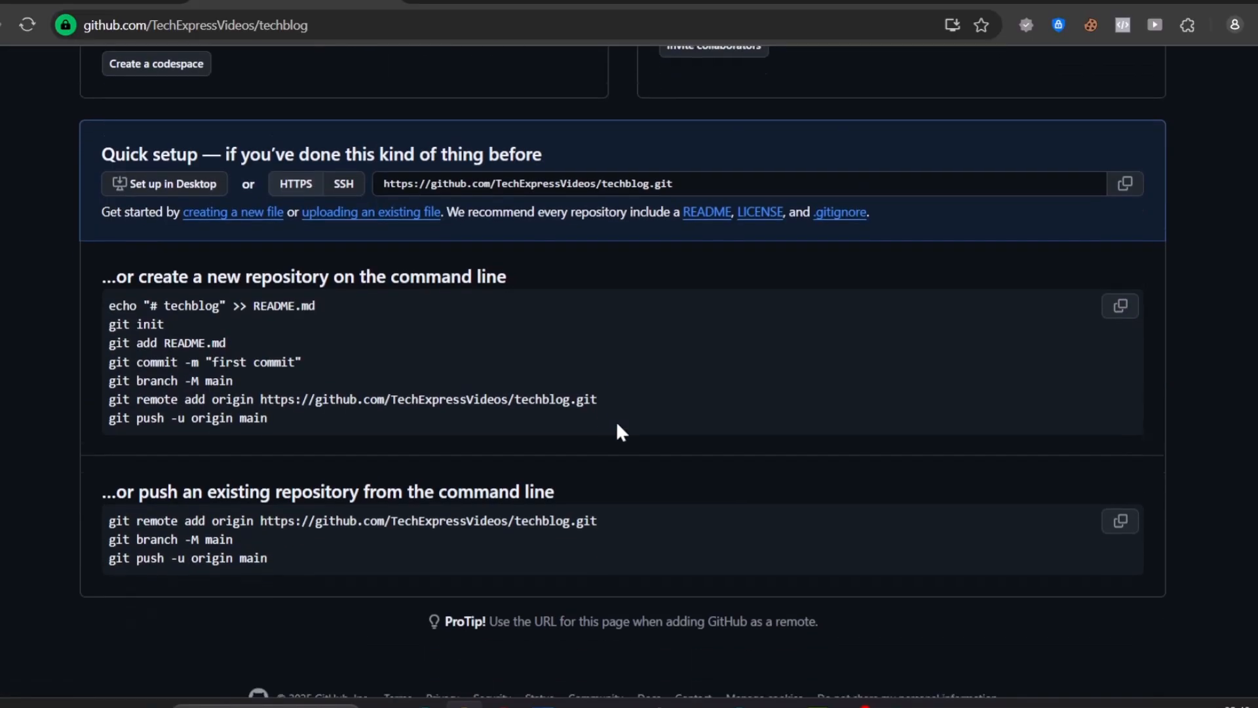
scroll(619, 426, "up", 4)
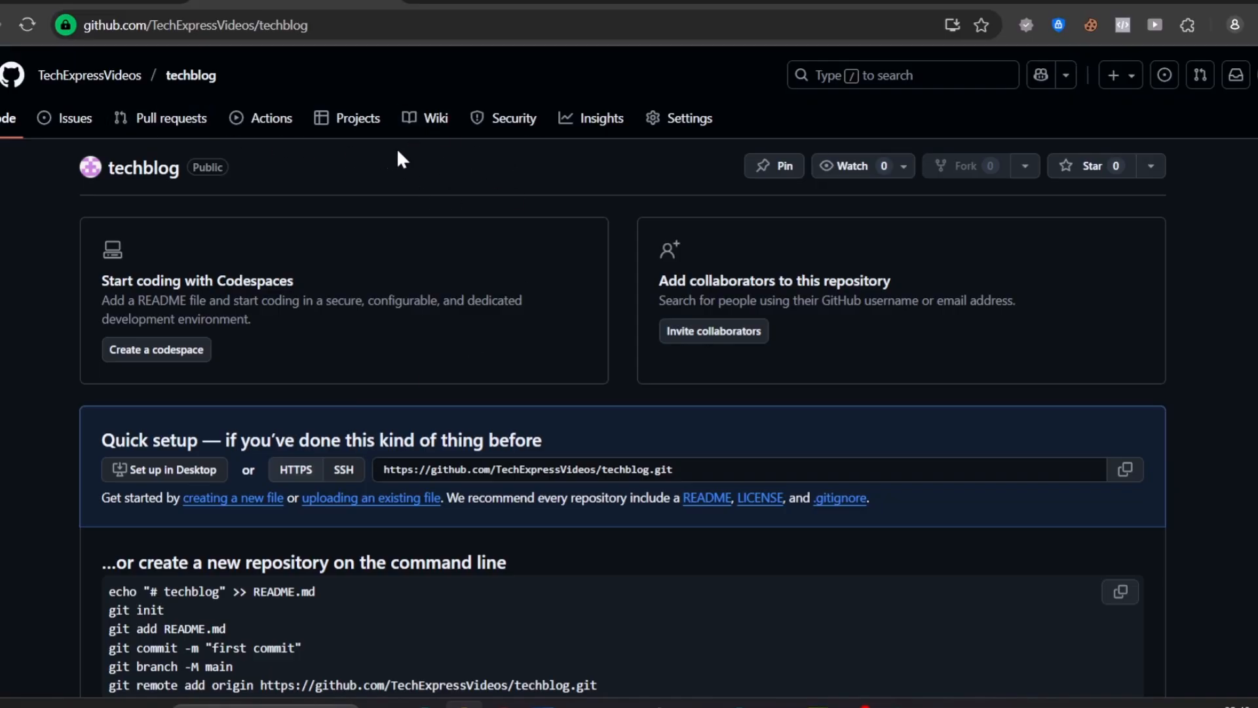
left_click(1151, 166)
key("Escape")
Return to the account's repository list and open the techblog repository from there
left_click(1238, 76)
left_click(1127, 200)
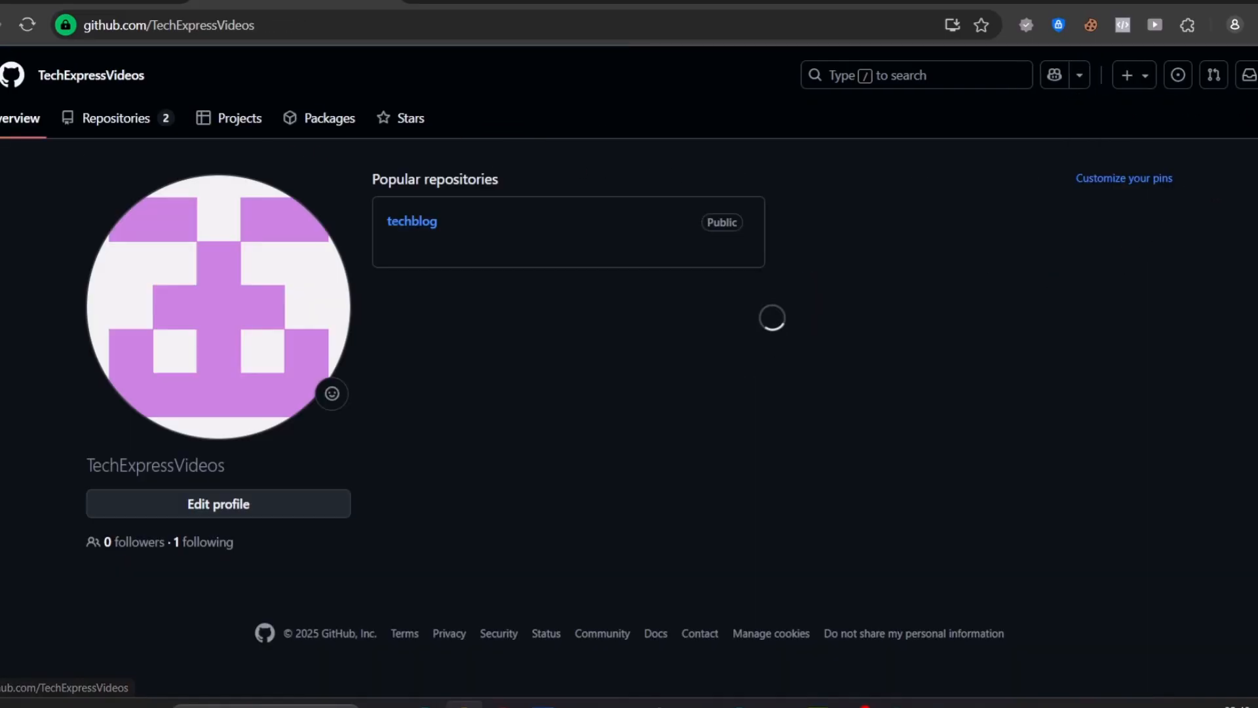
left_click(1257, 76)
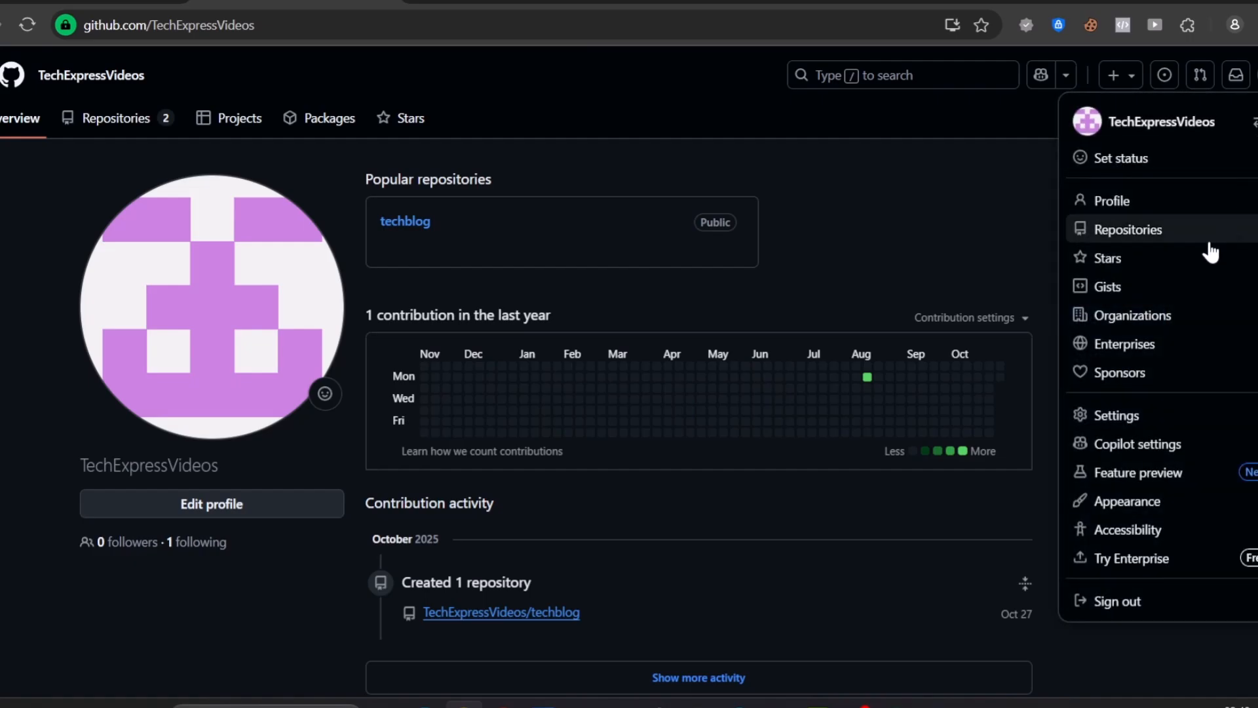
left_click(1130, 236)
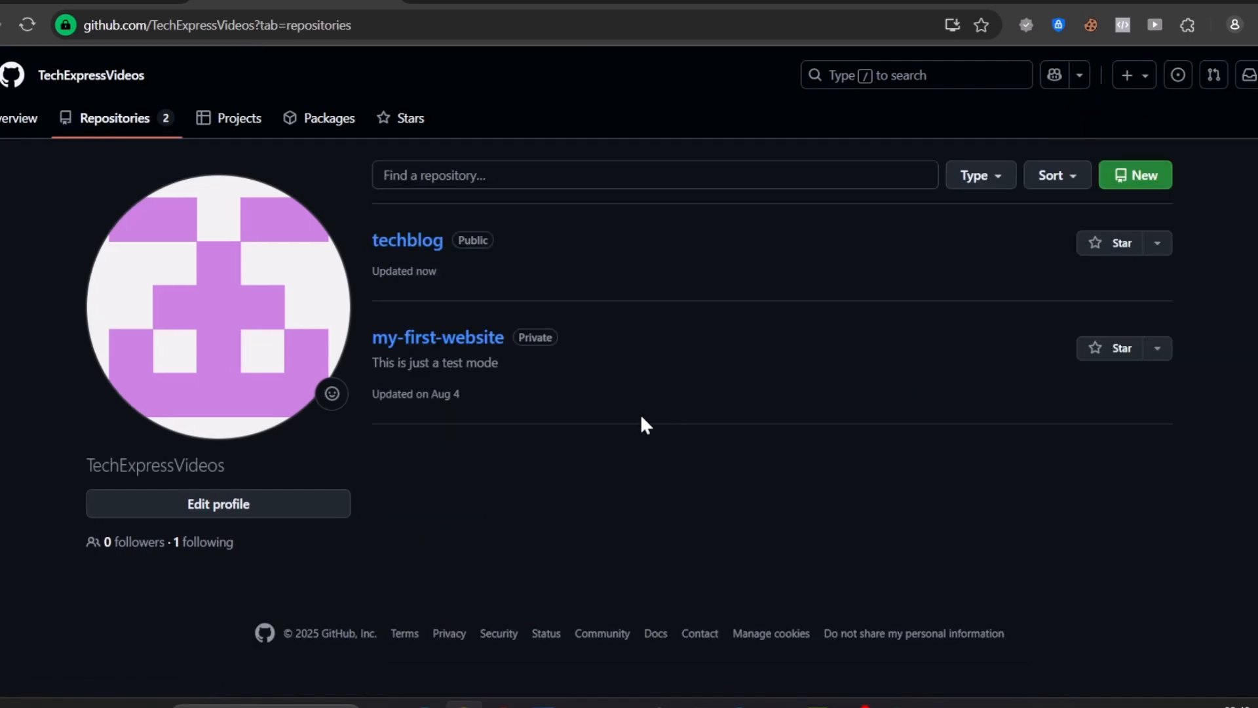
left_click(426, 253)
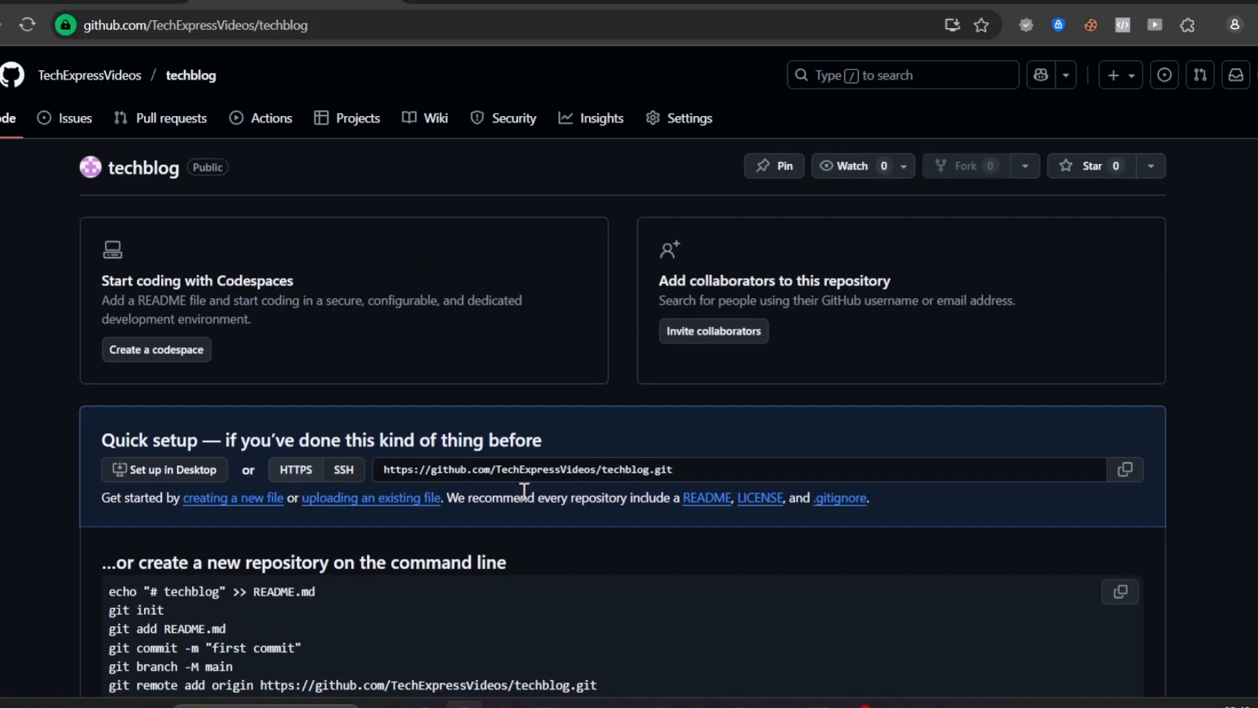
Examine techblog's quick setup and command-line instructions and the lists available for starring it
scroll(524, 485, "down", 3)
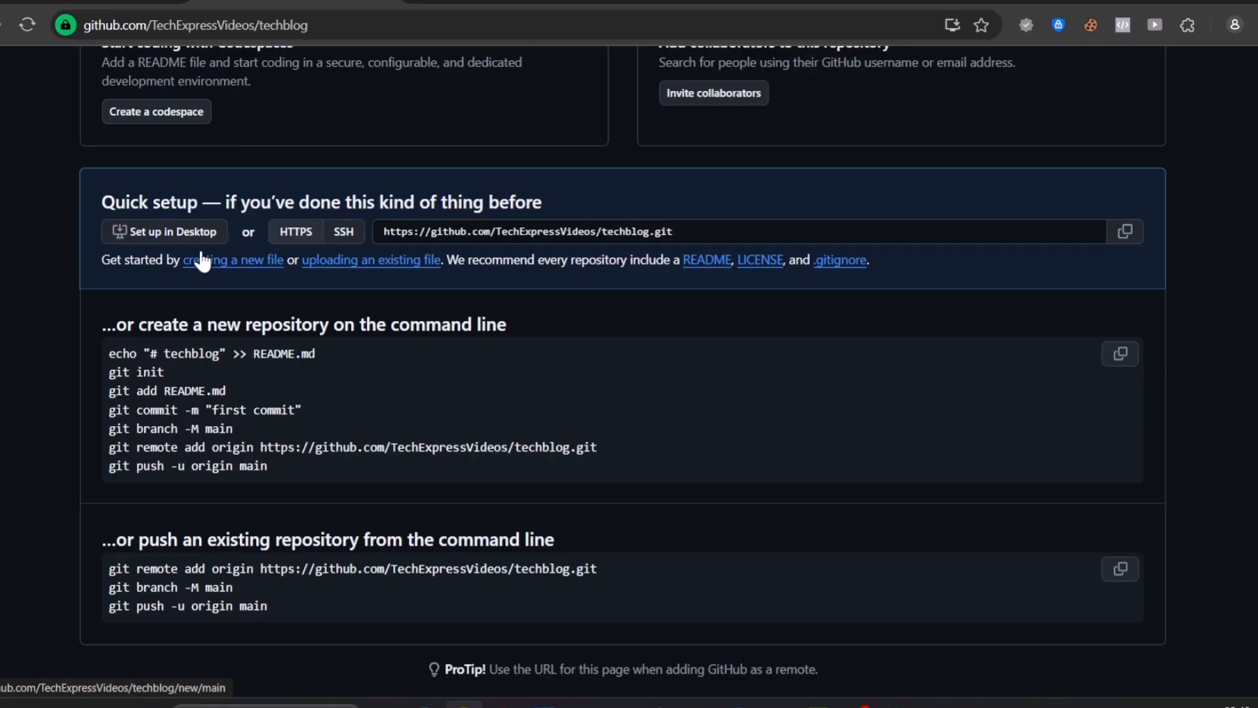
scroll(328, 263, "down", 2)
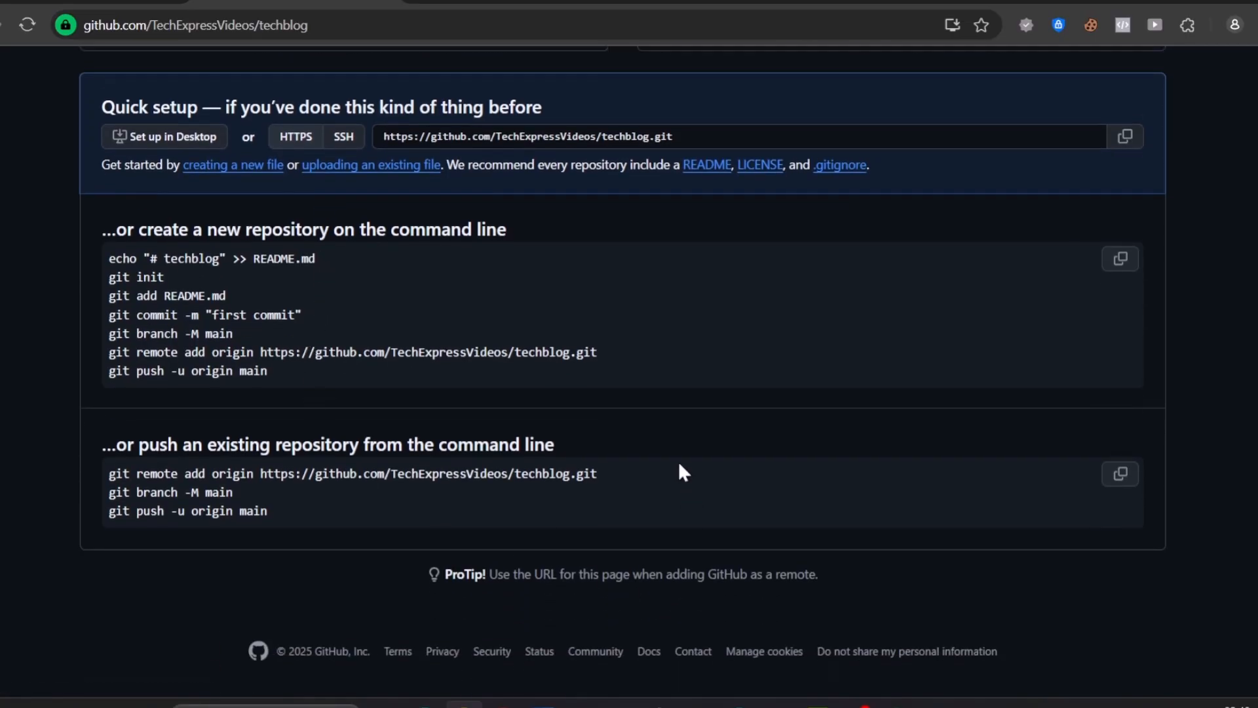
scroll(308, 312, "up", 3)
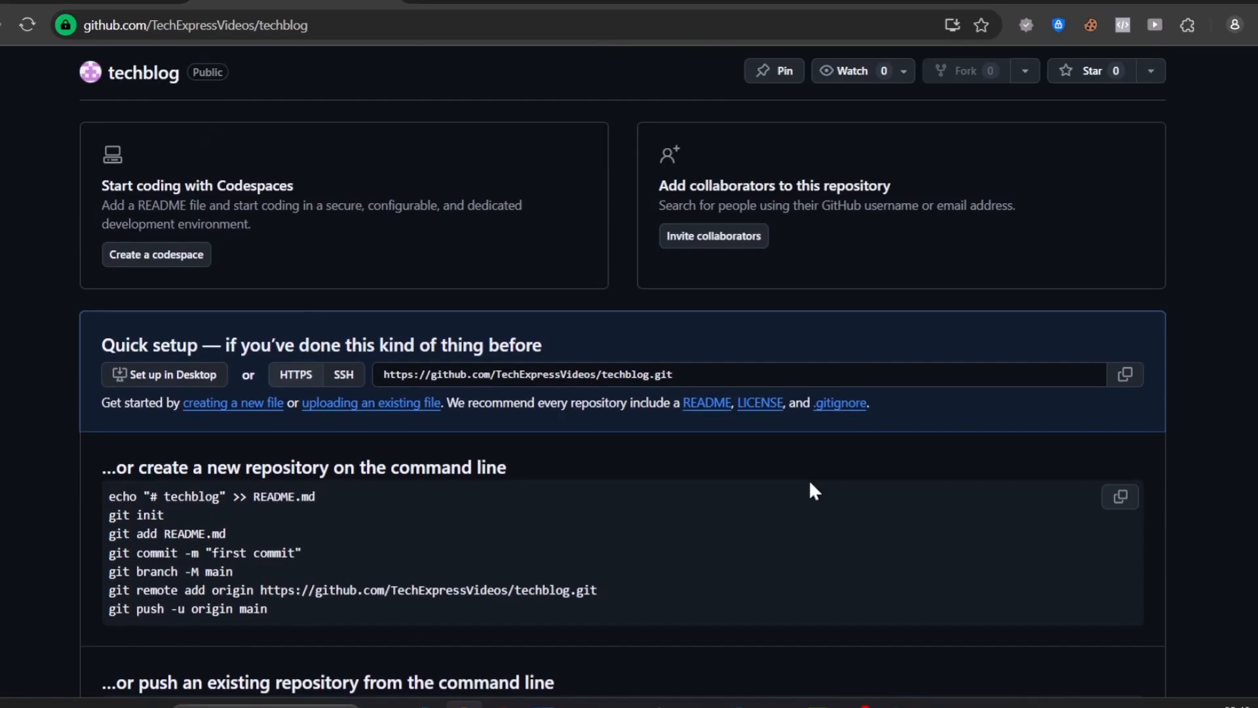
scroll(919, 291, "up", 2)
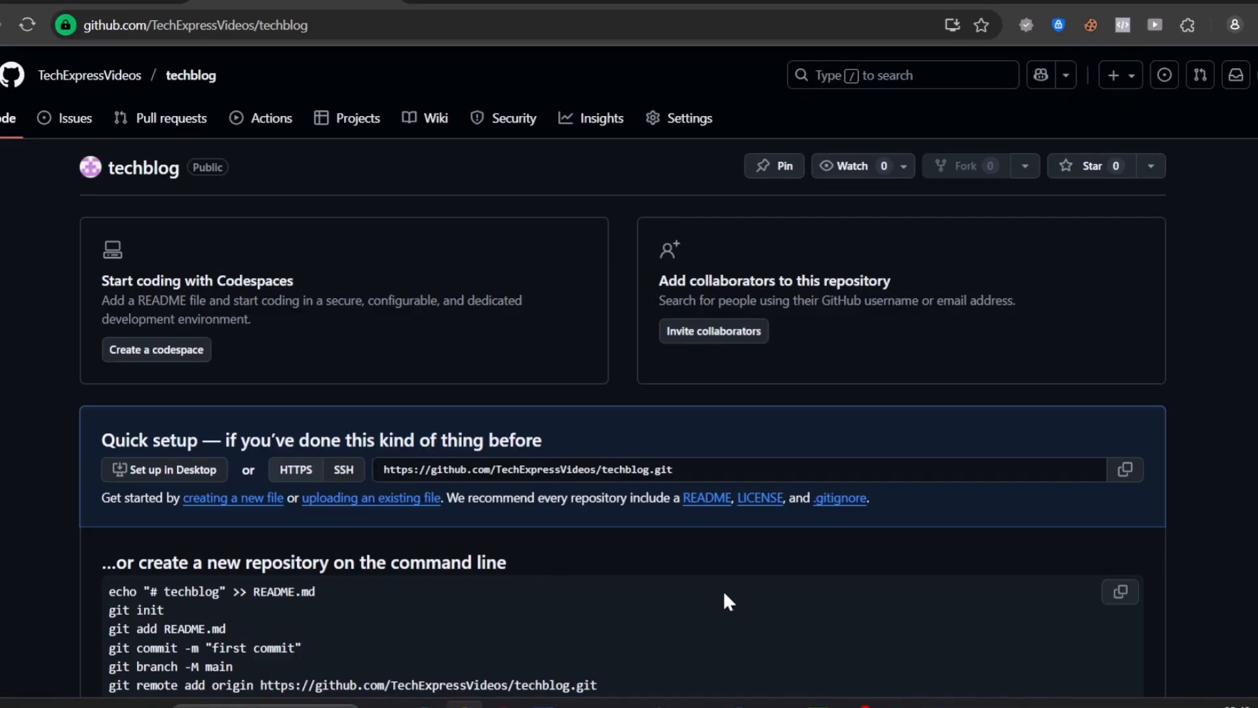
left_click(1152, 166)
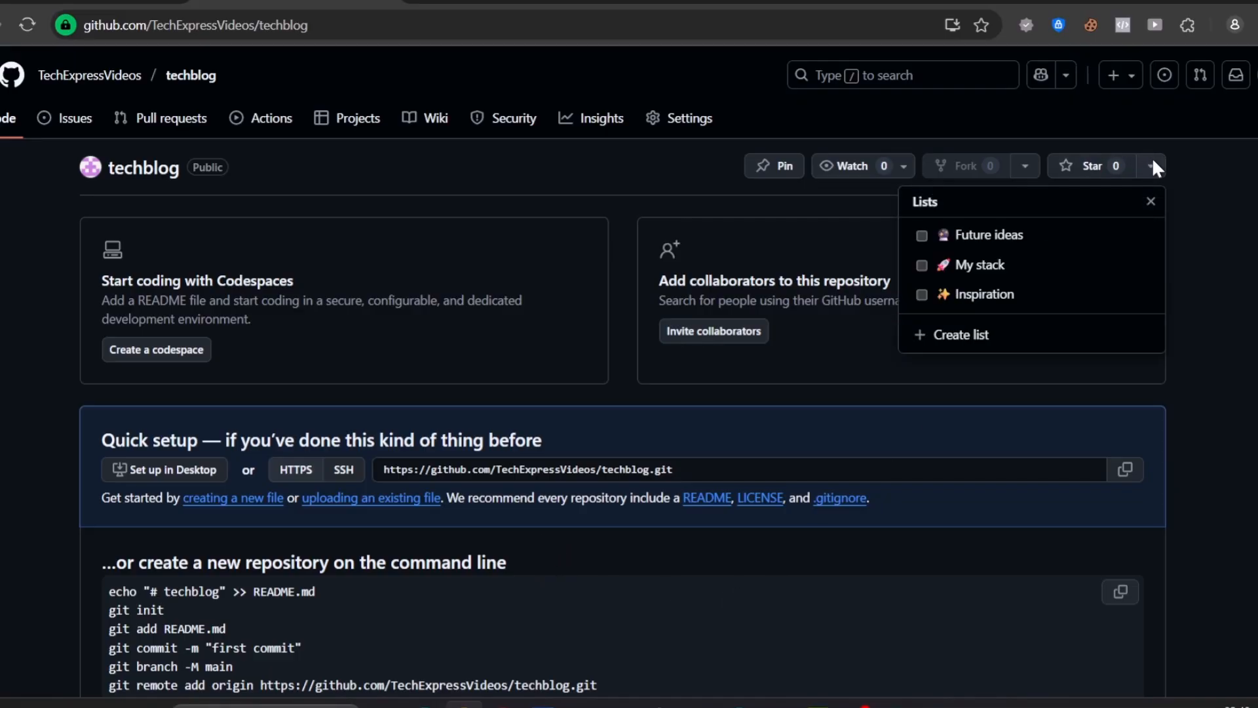
left_click(1224, 275)
scroll(1186, 337, "down", 3)
scroll(1186, 338, "up", 3)
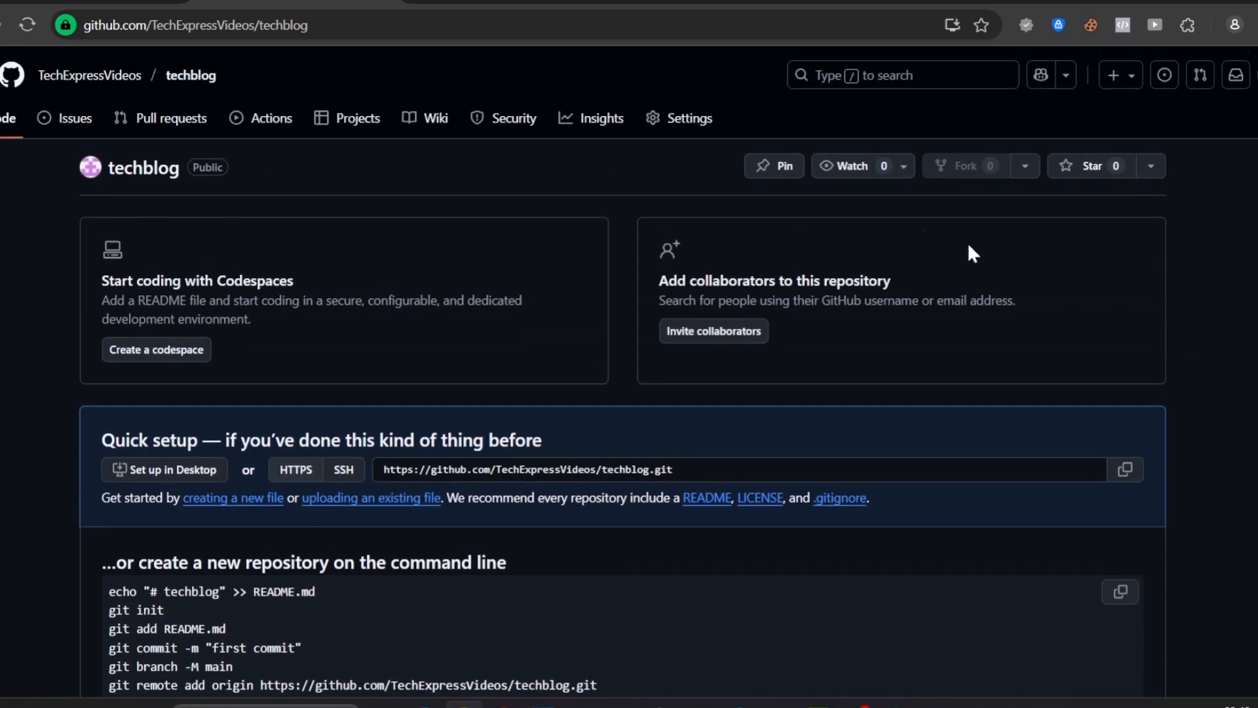
Open the Pages settings of the techblog repository and view the available deployment sources
left_click(698, 135)
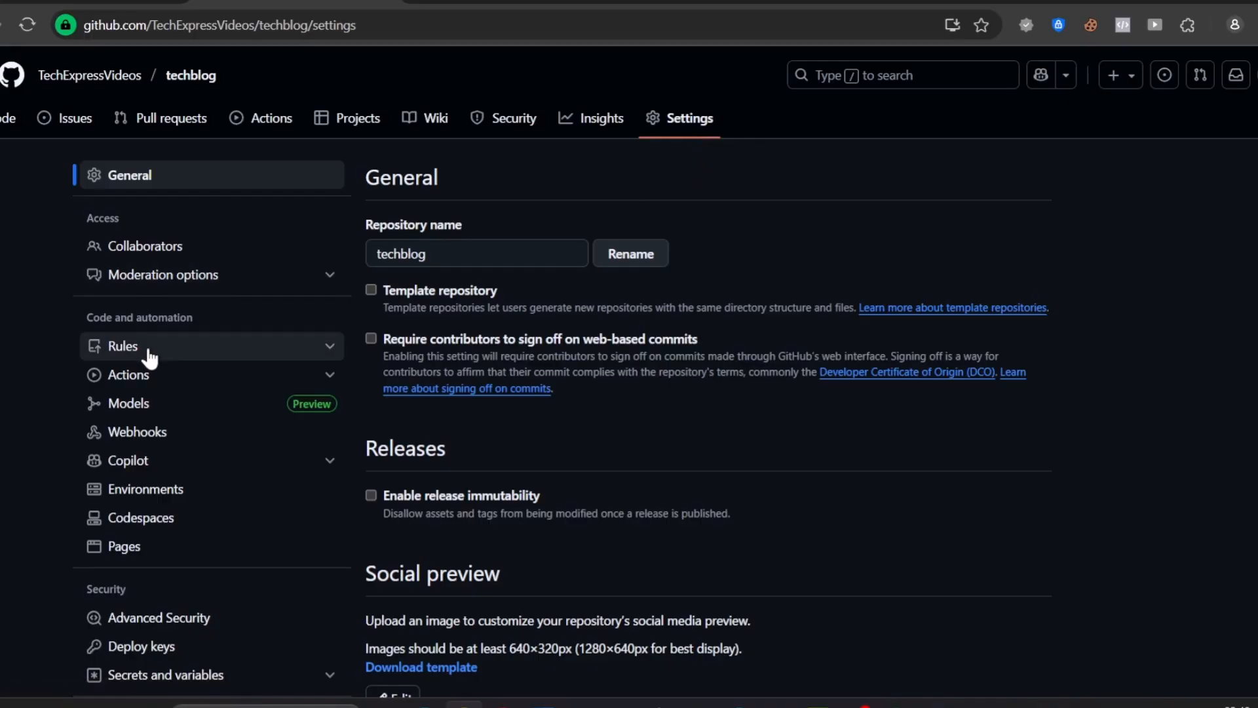
left_click(147, 556)
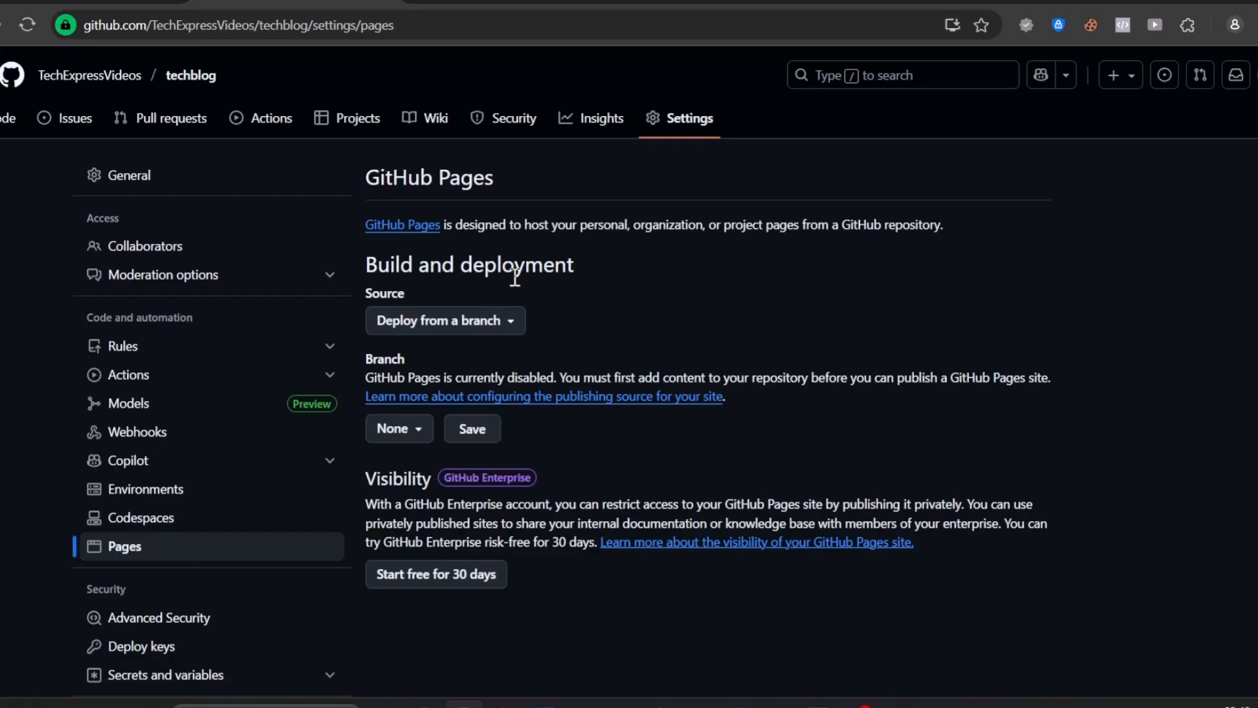
left_click(517, 324)
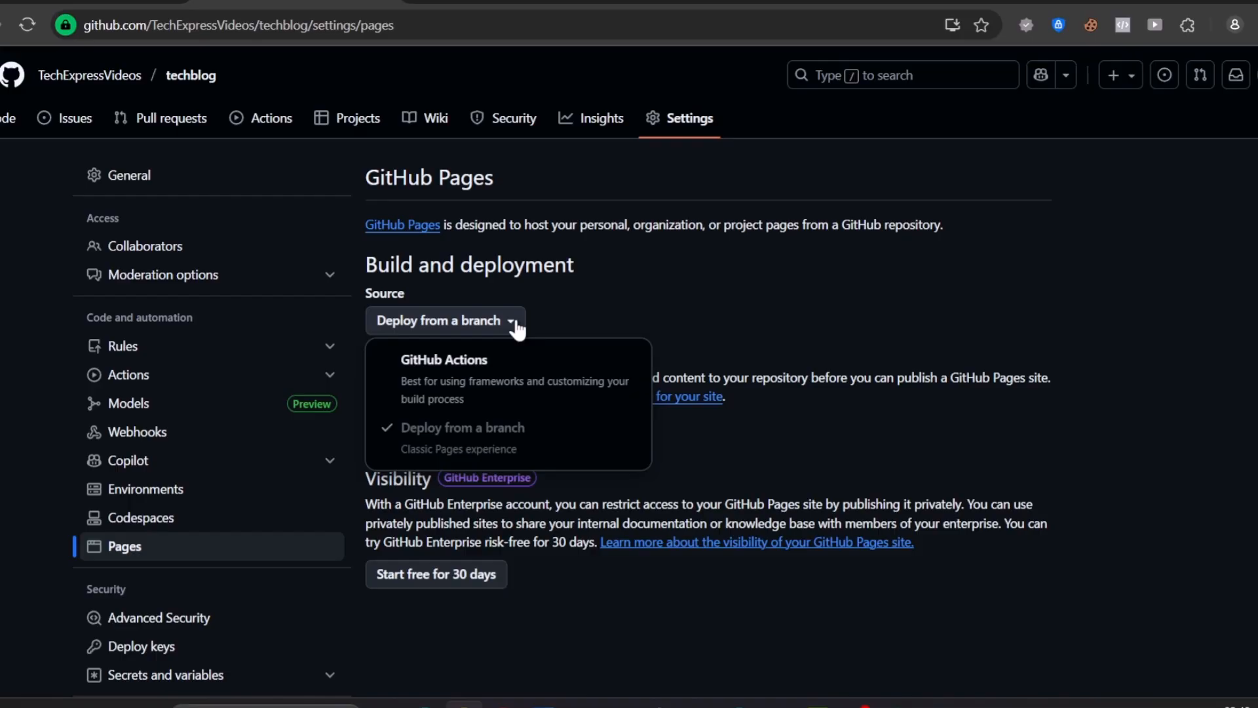
left_click(1002, 324)
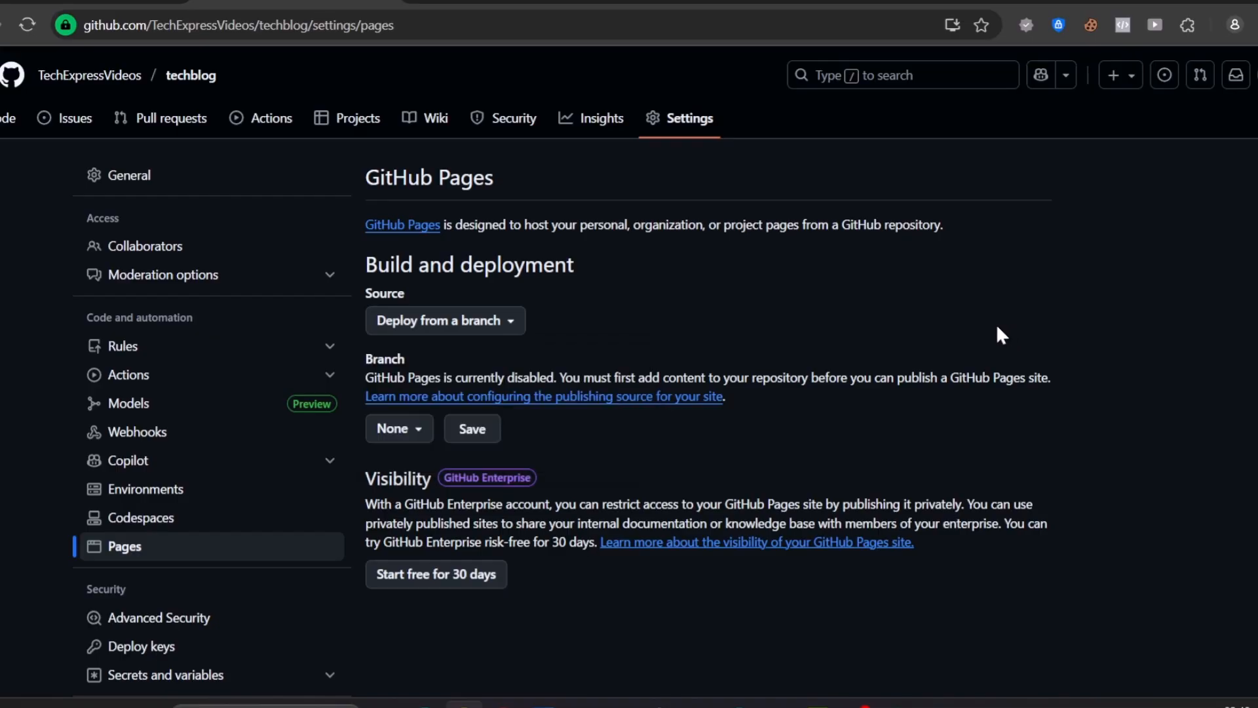
View the Actions and Projects pages of the techblog repository
left_click(270, 120)
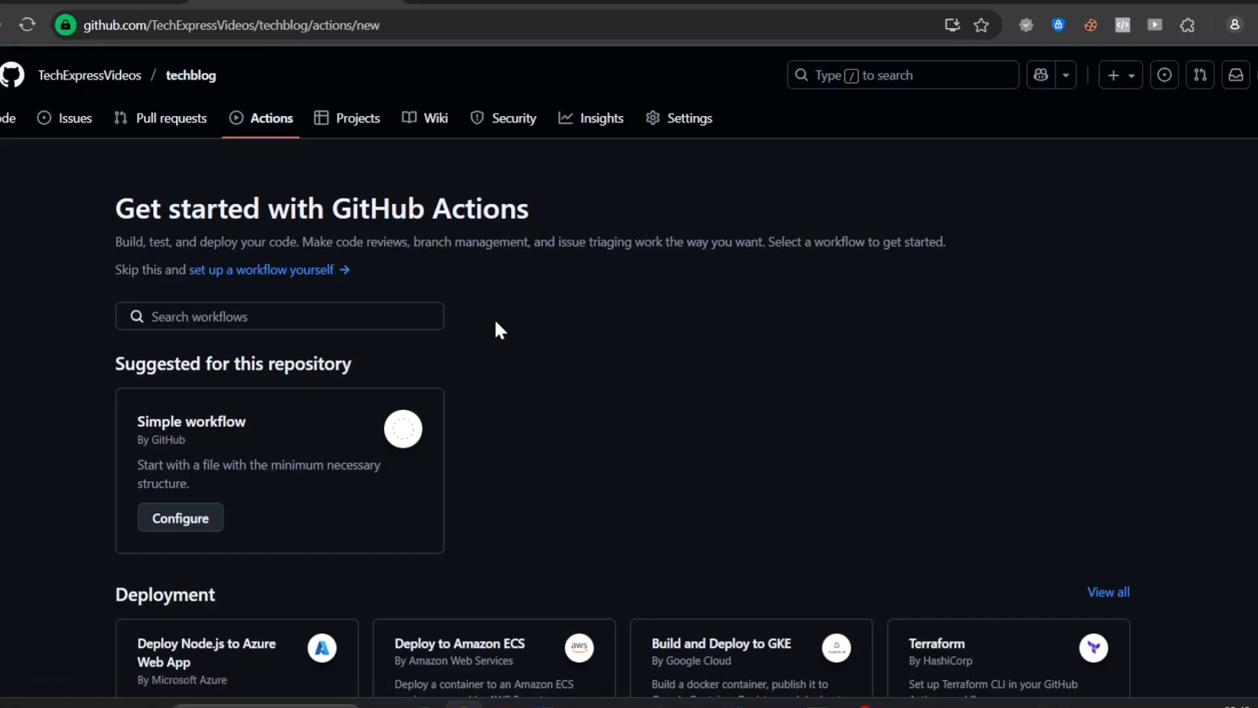
left_click(355, 133)
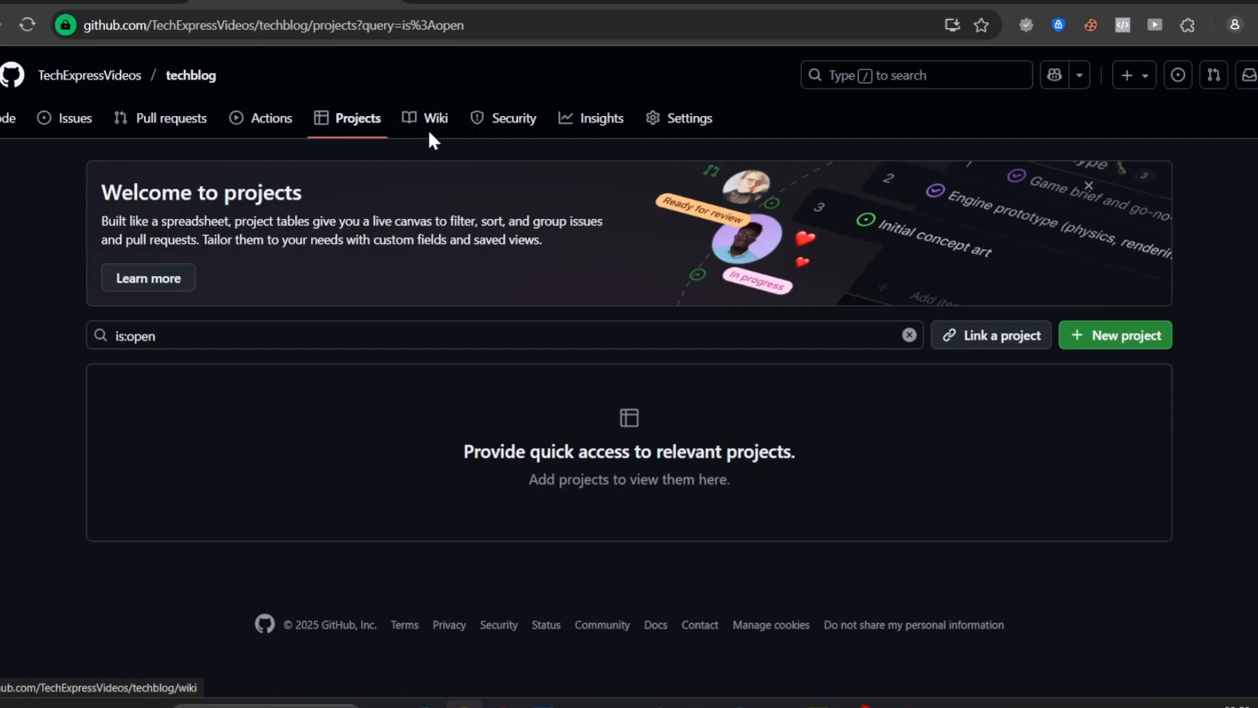
Open the my-first-website repository from the account's repository list and look over its setup page
left_click(1253, 75)
left_click(1128, 237)
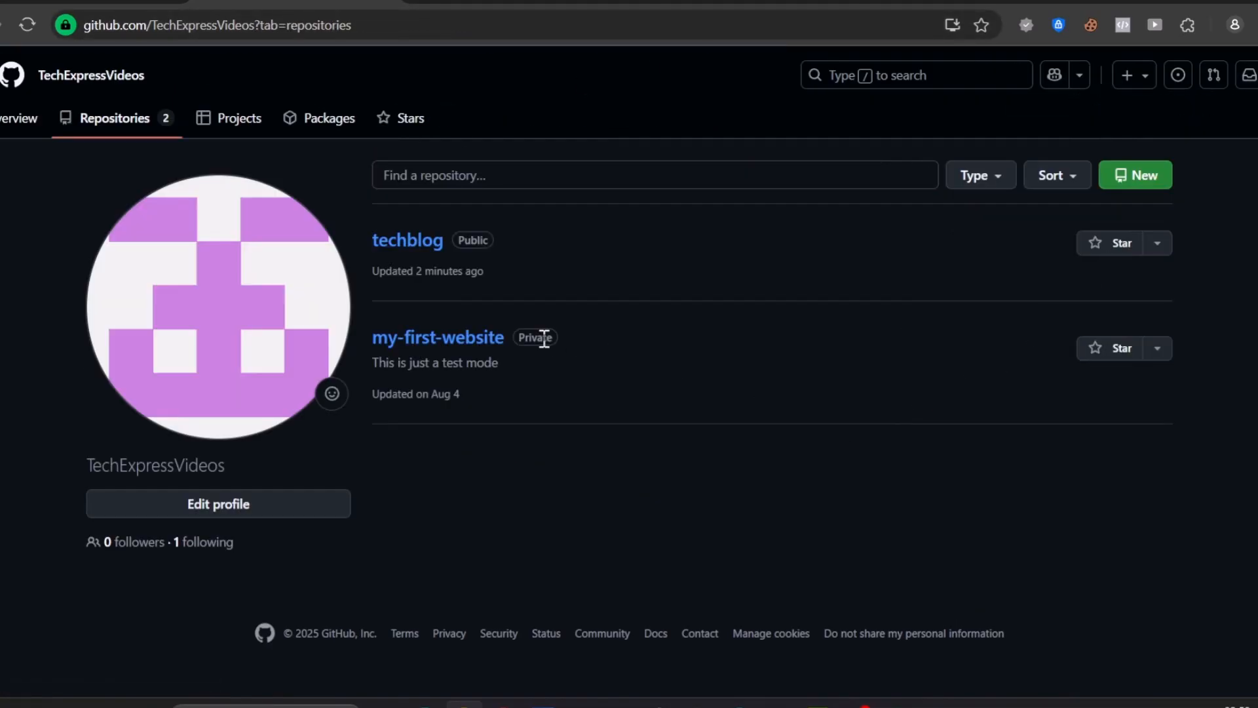
left_click(466, 341)
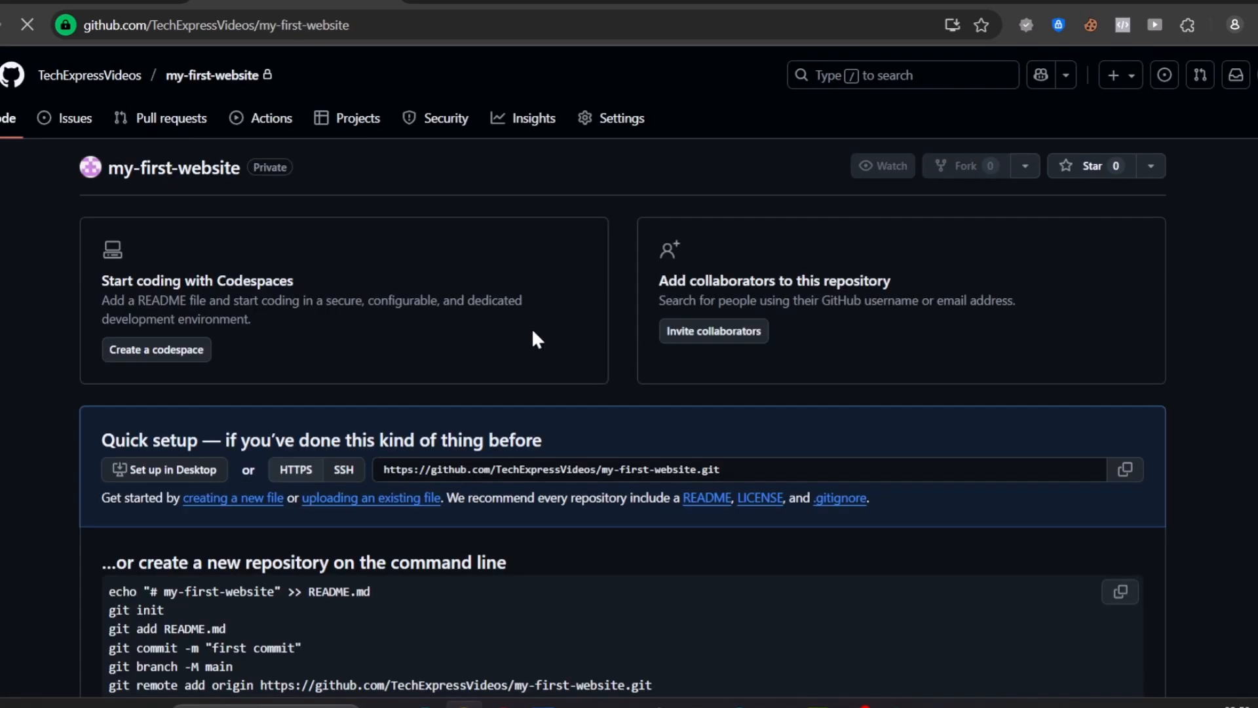
scroll(533, 337, "down", 5)
scroll(584, 397, "up", 3)
scroll(630, 469, "up", 3)
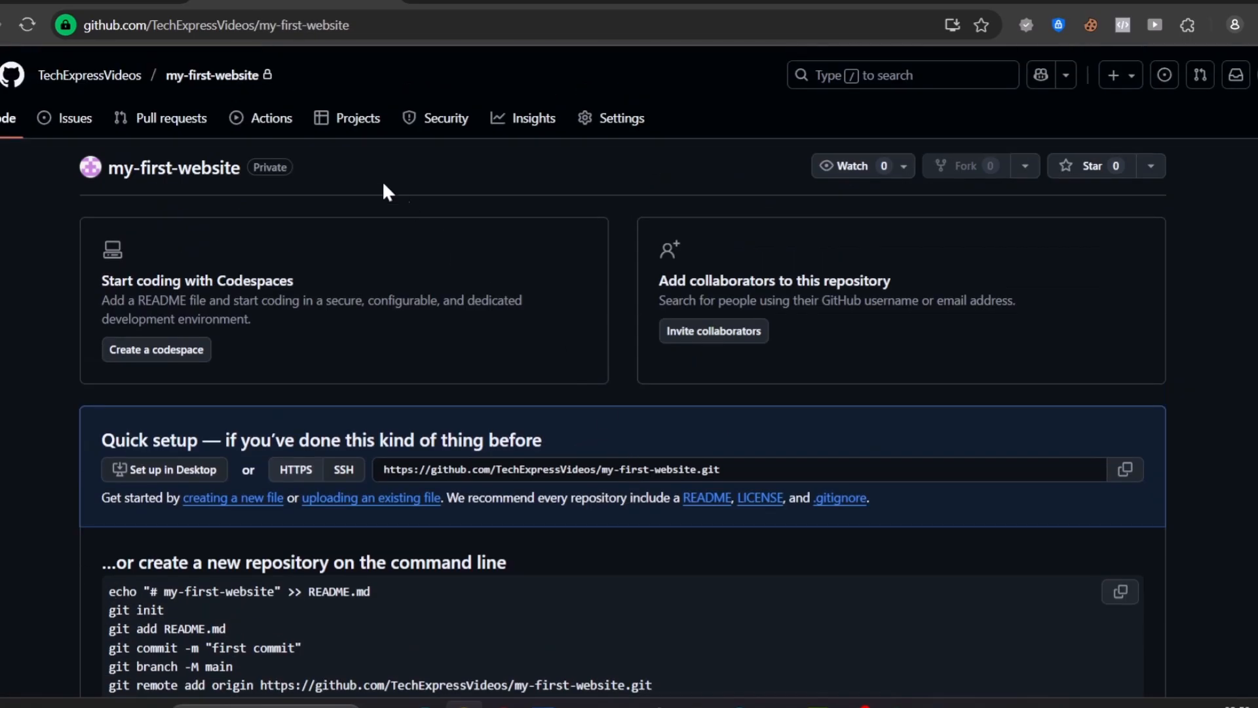
Browse the GitHub Actions workflow templates offered for my-first-website, from Deployment down to Pages
left_click(287, 134)
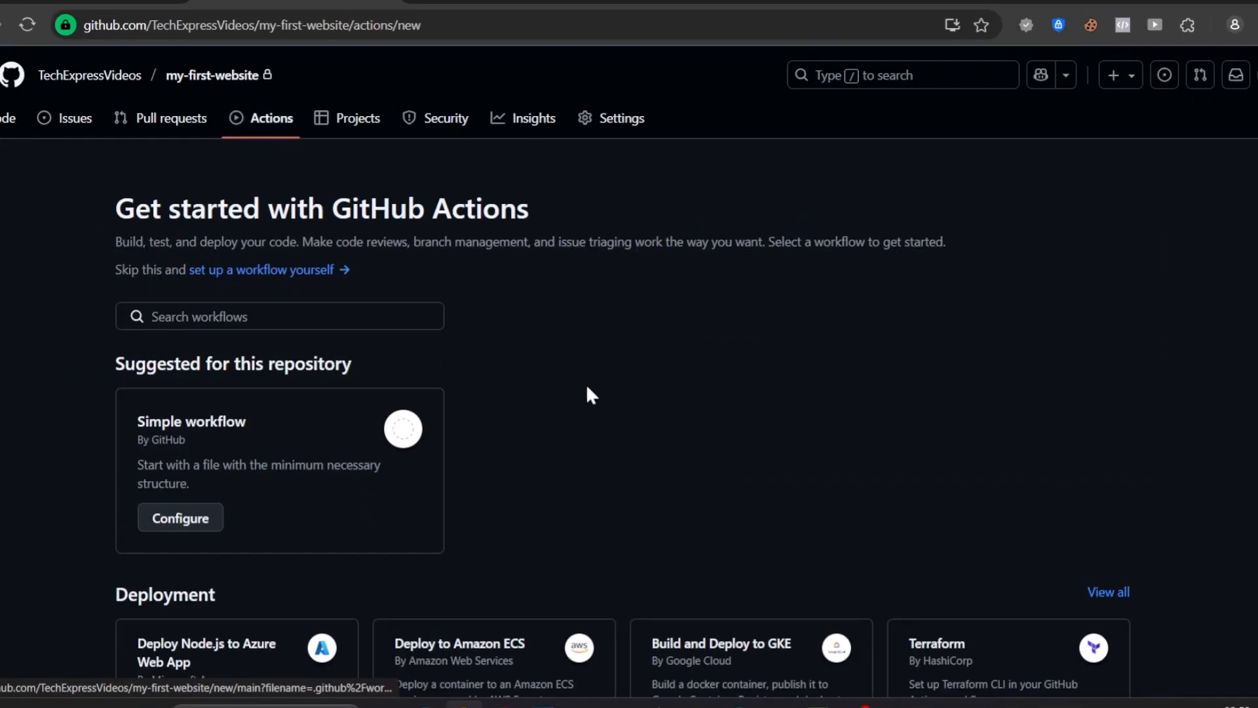
scroll(629, 380, "down", 10)
scroll(639, 390, "up", 4)
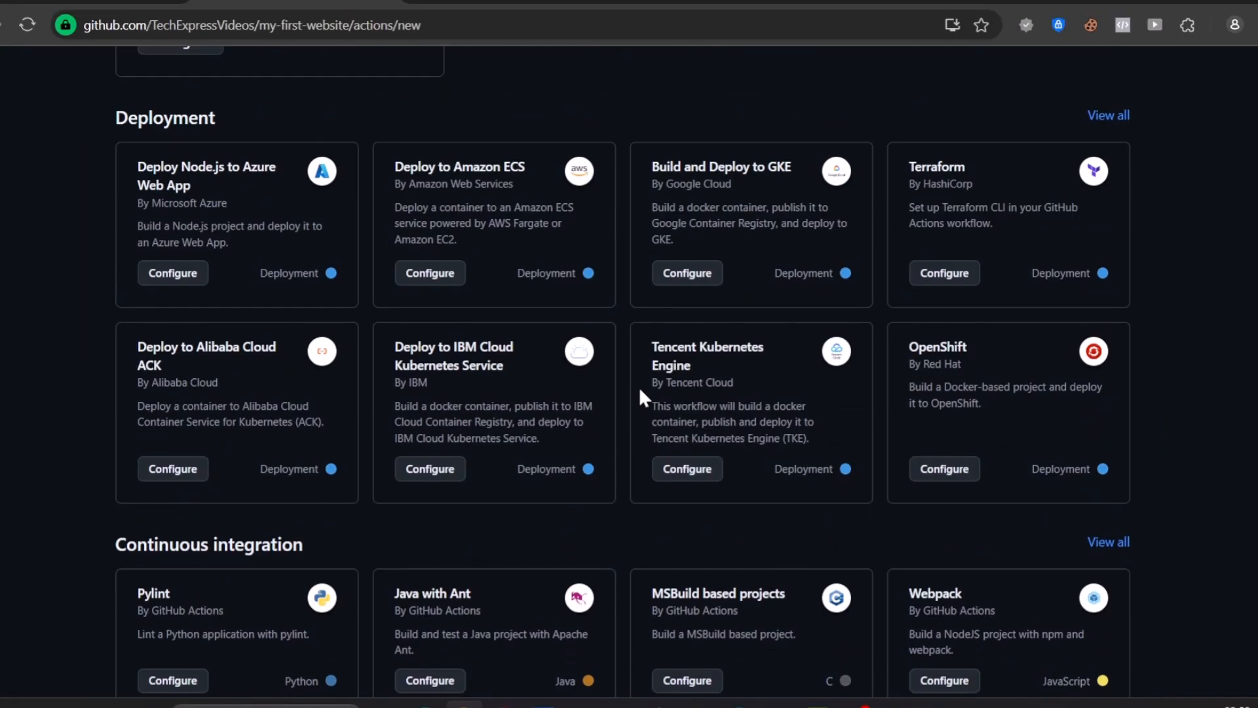
scroll(599, 354, "down", 15)
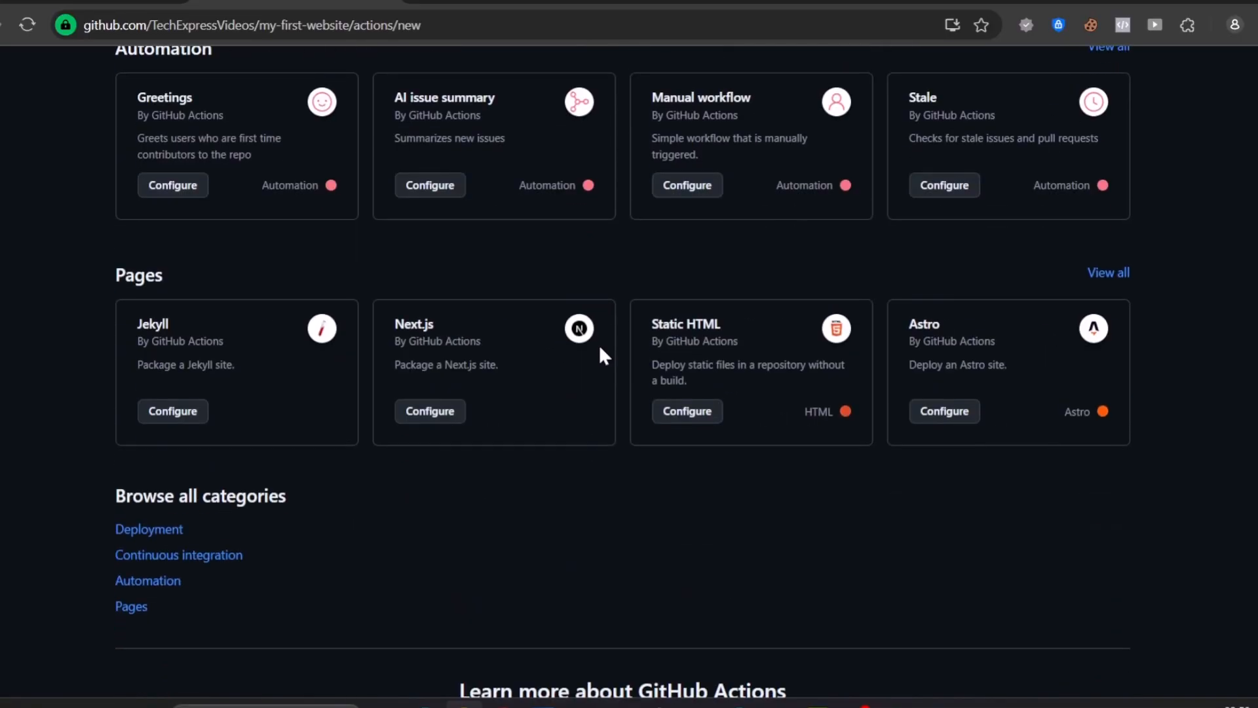
scroll(599, 353, "up", 20)
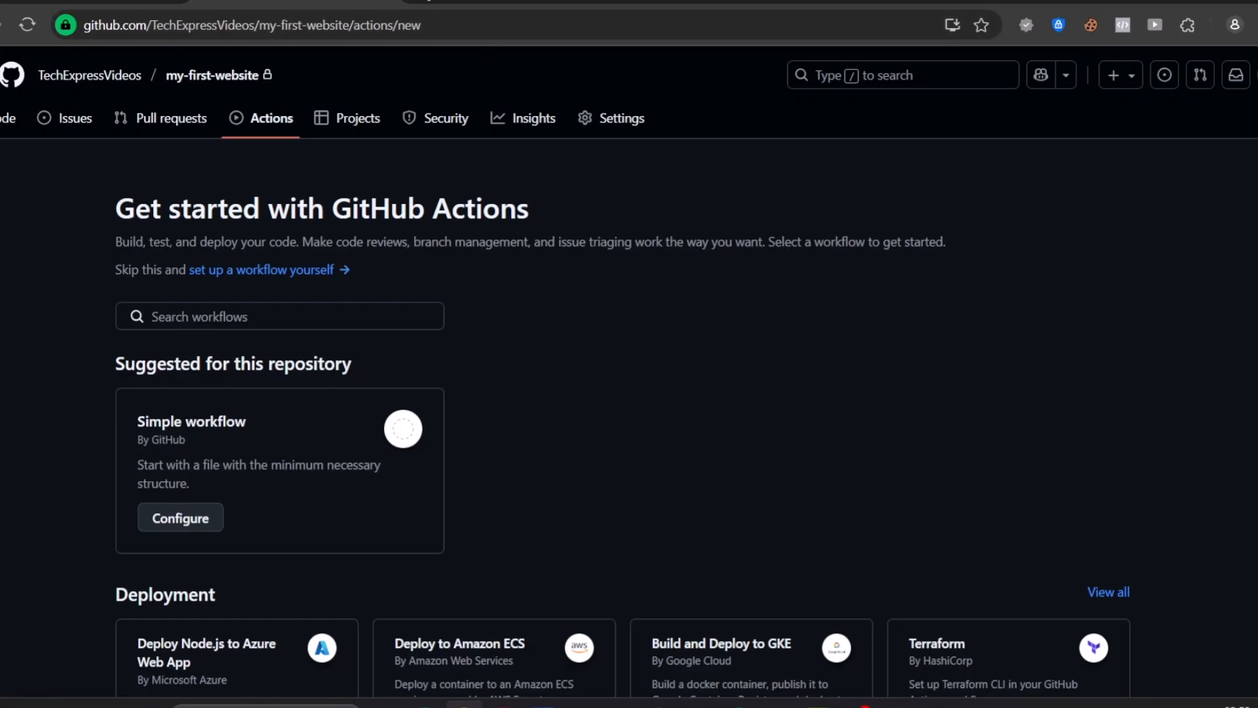
Open the Shopify website, shopify.com, in a new browser tab
left_click(429, 1)
type("sho")
key("Return")
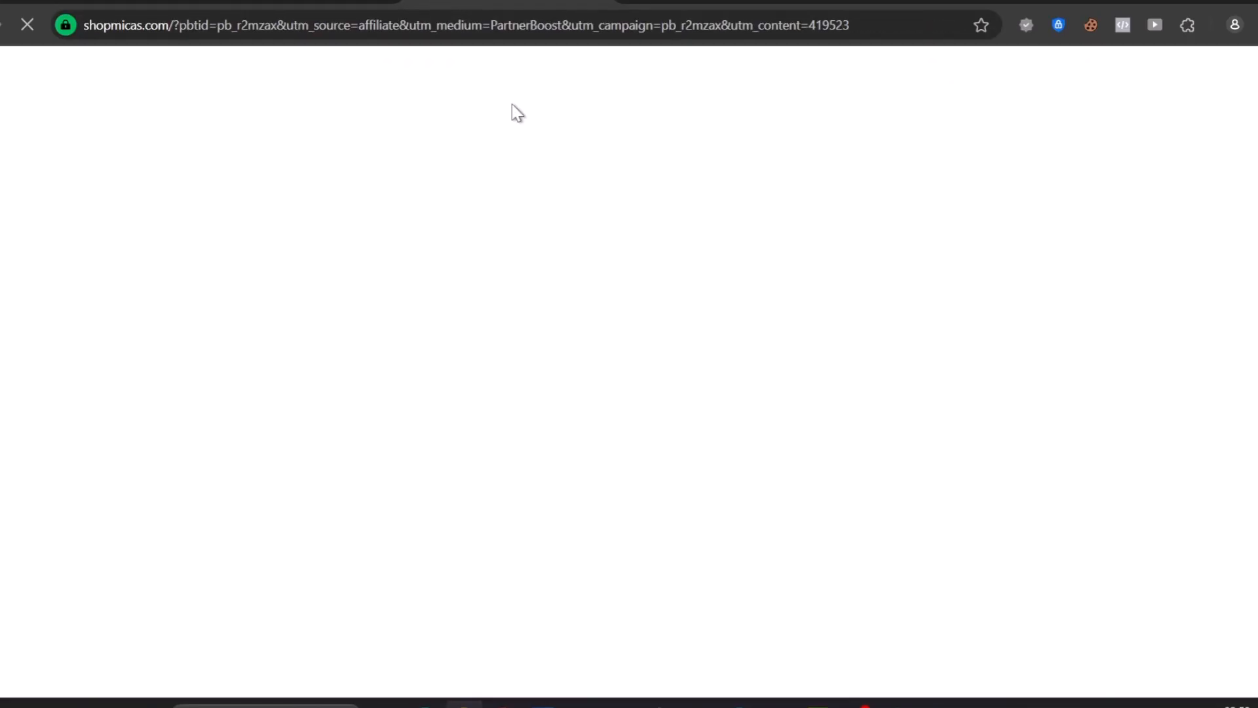
left_click(385, 33)
type("shopify")
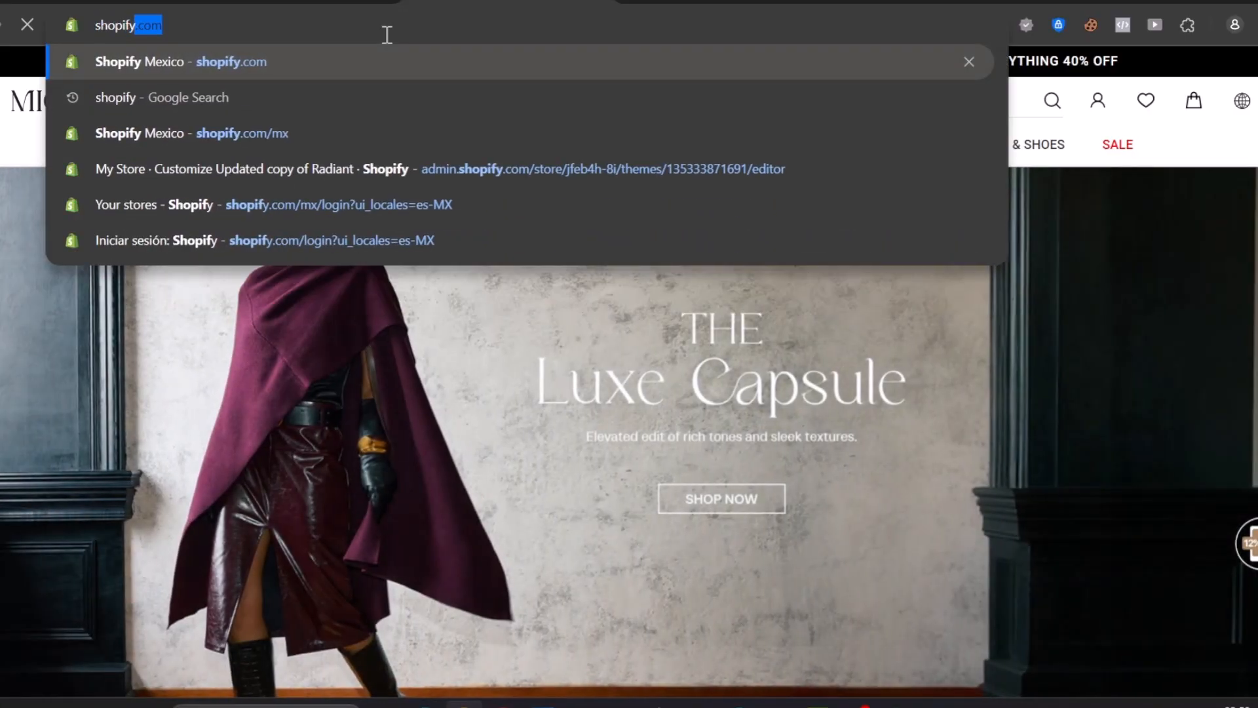
key("Return")
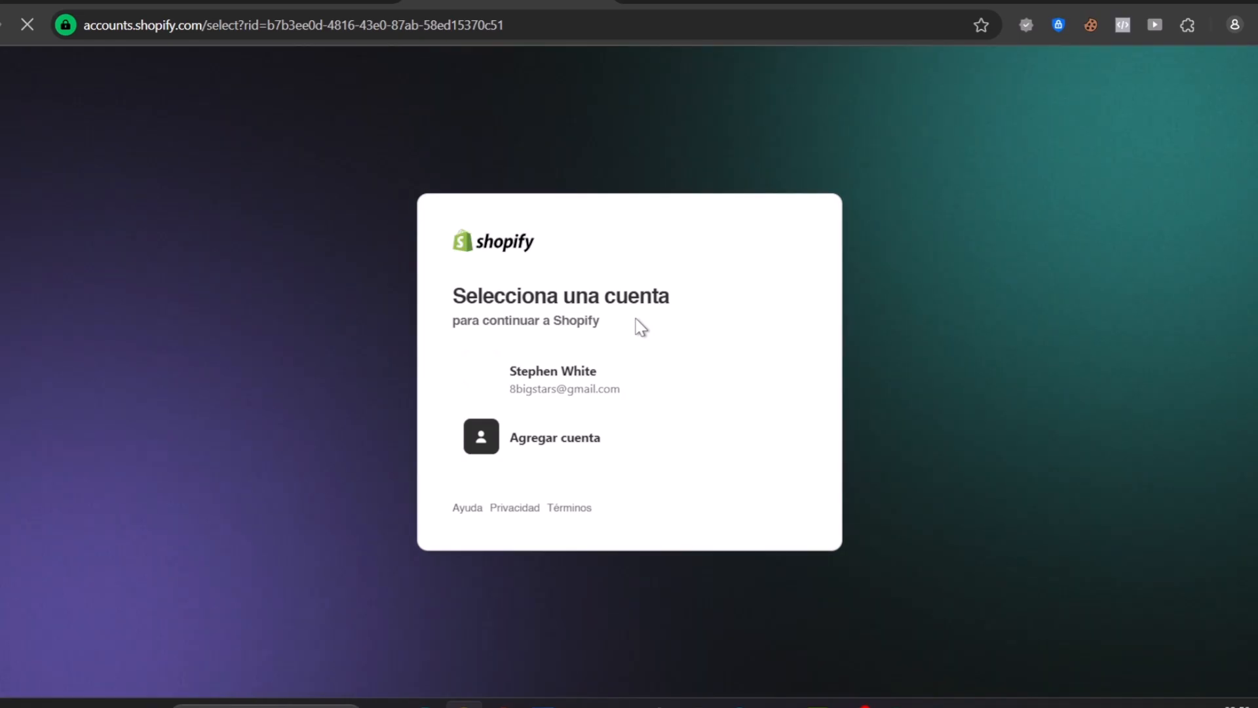
Continue to the Shopify admin with the saved account and postpone the security settings review until next time
left_click(584, 373)
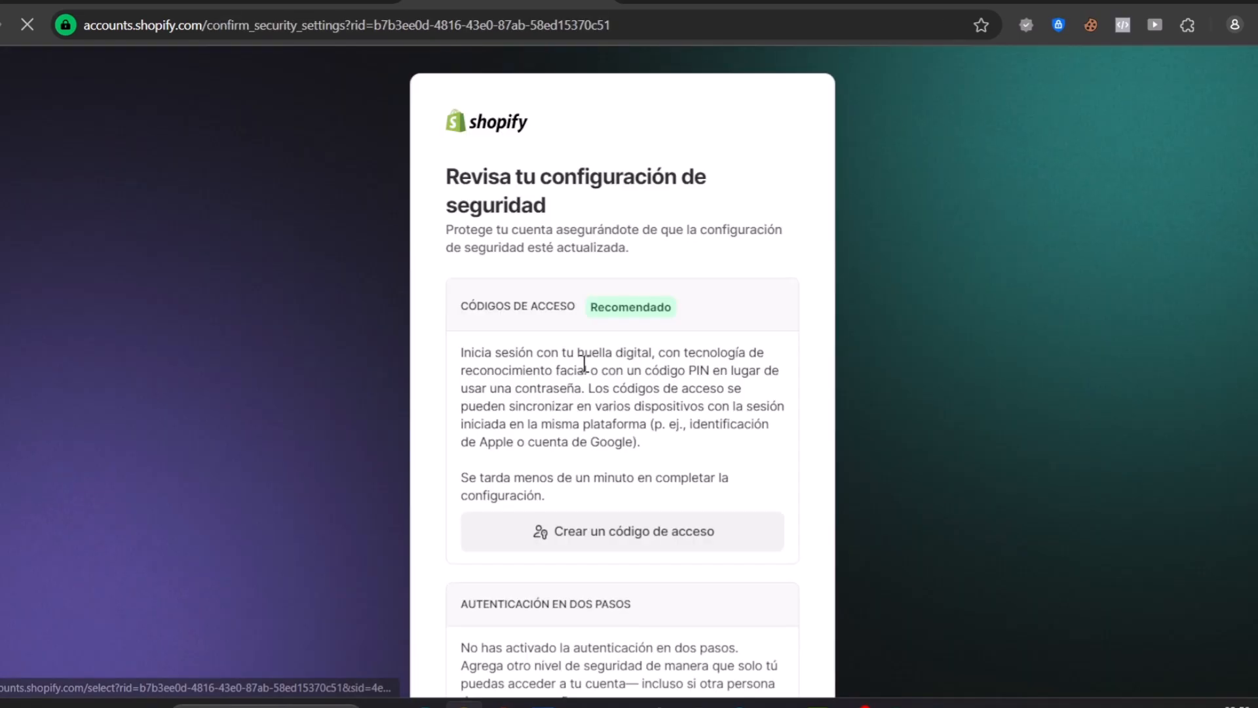
scroll(688, 407, "down", 5)
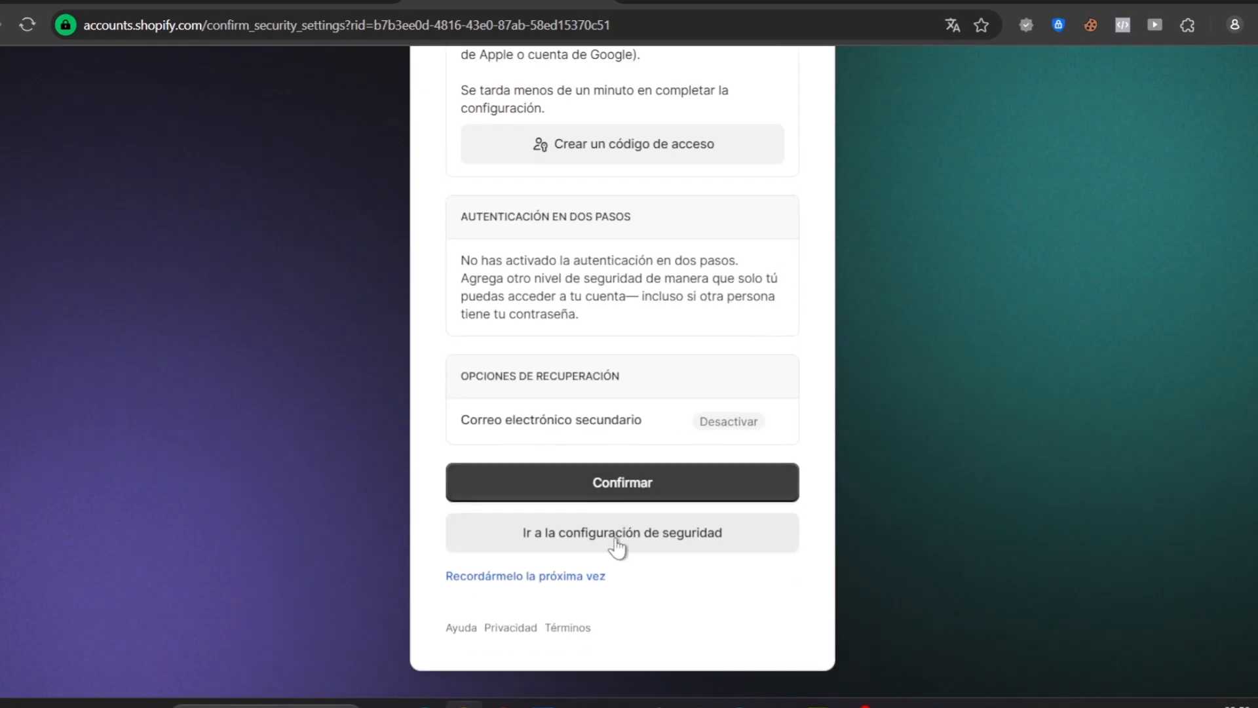
left_click(579, 582)
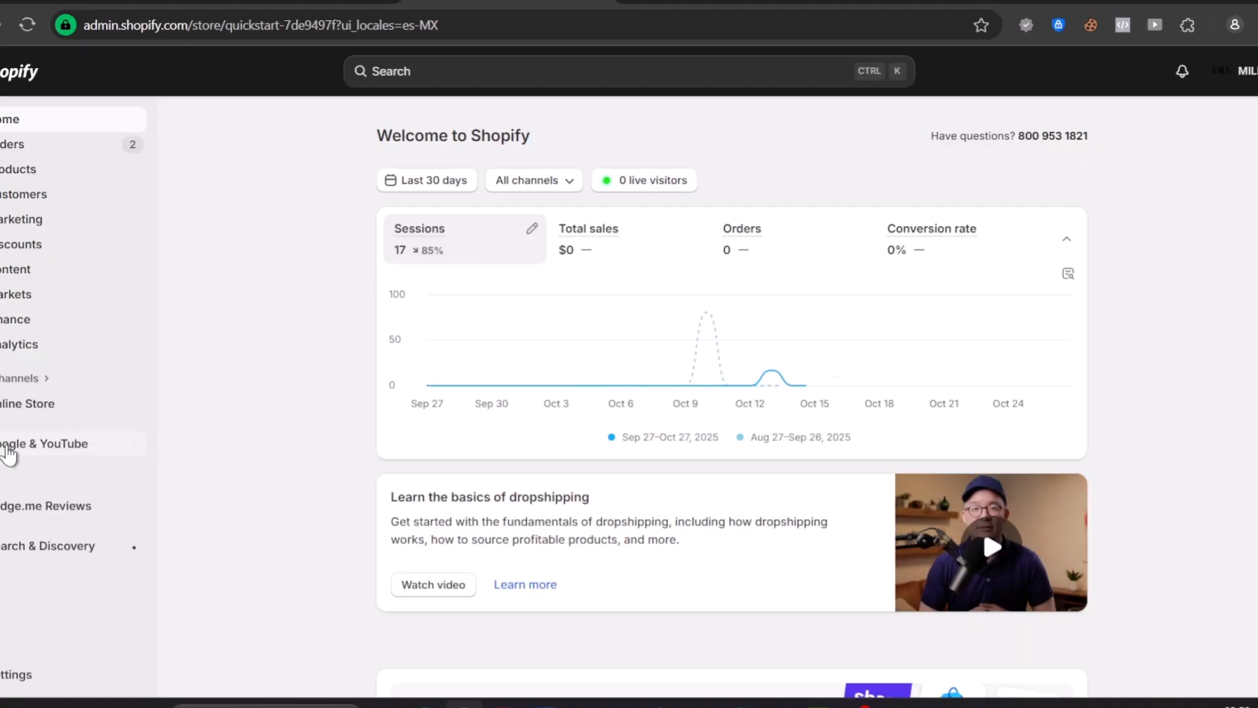
Open the Online Store themes page and view the additional options for the current theme, Savor4
left_click(44, 413)
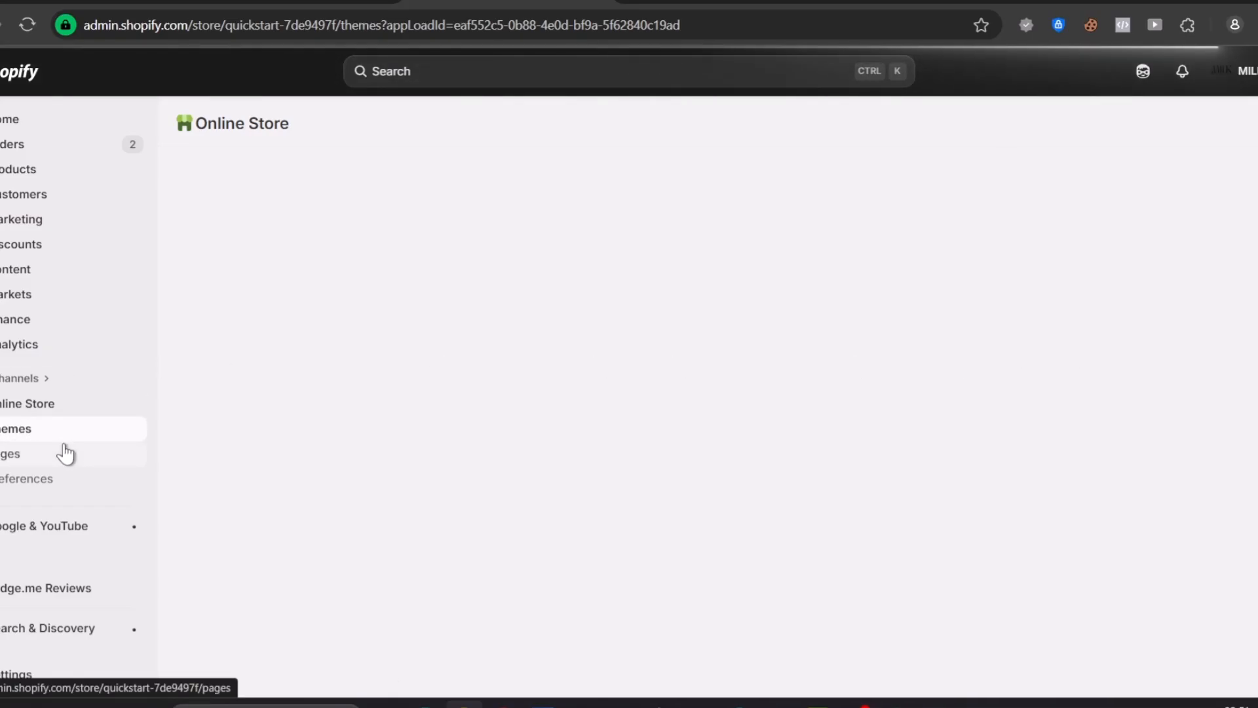
scroll(1029, 347, "down", 3)
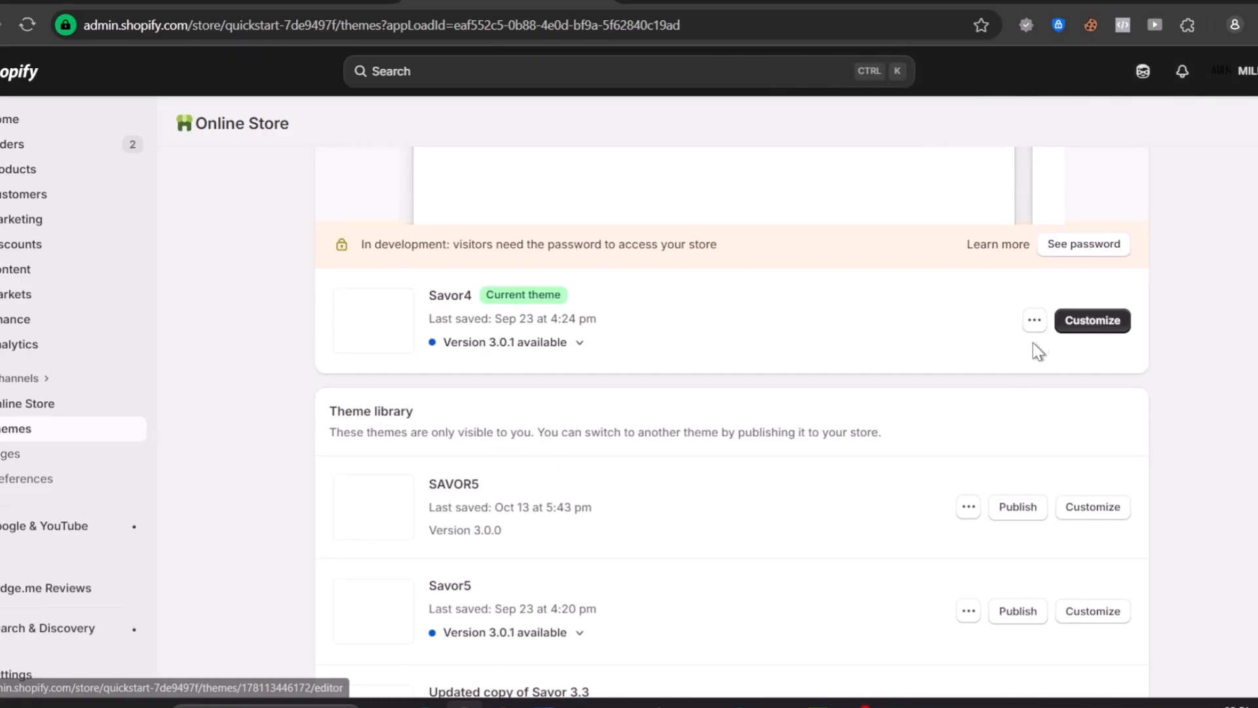
scroll(1032, 340, "up", 3)
left_click(1032, 328)
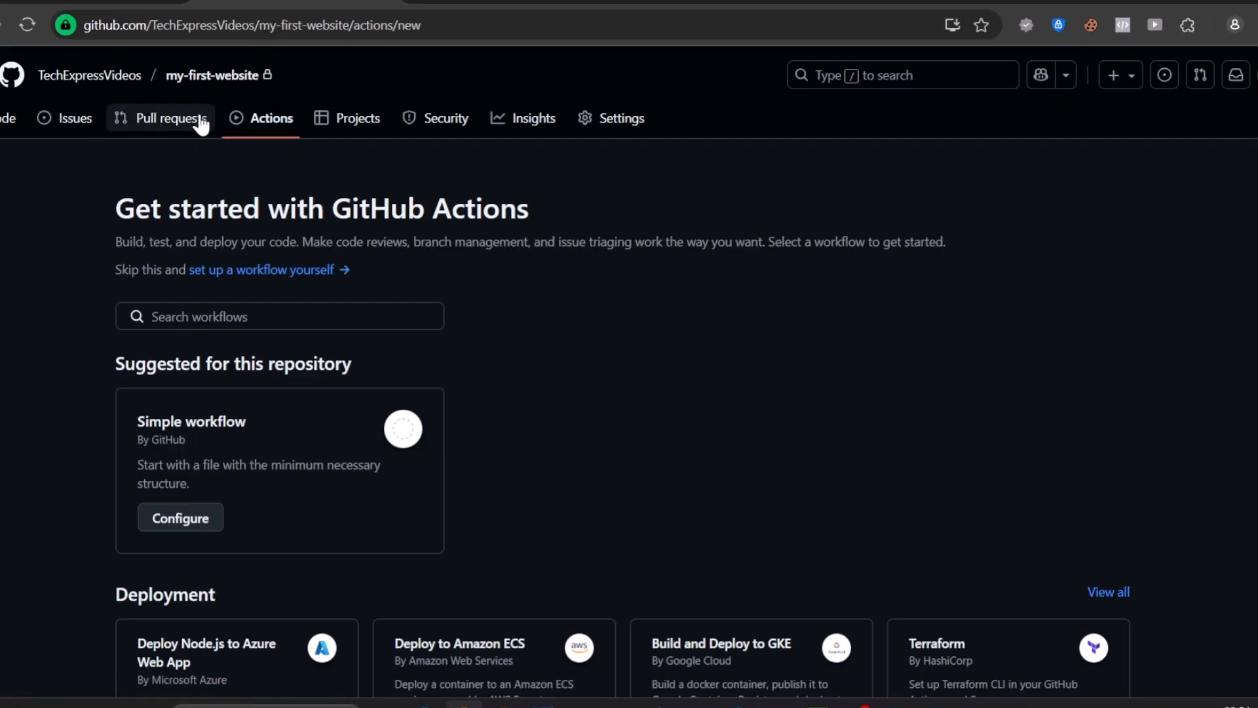
Switch back to GitHub, open the techblog repository from the account's repository list, and view its Issues page
left_click(1251, 74)
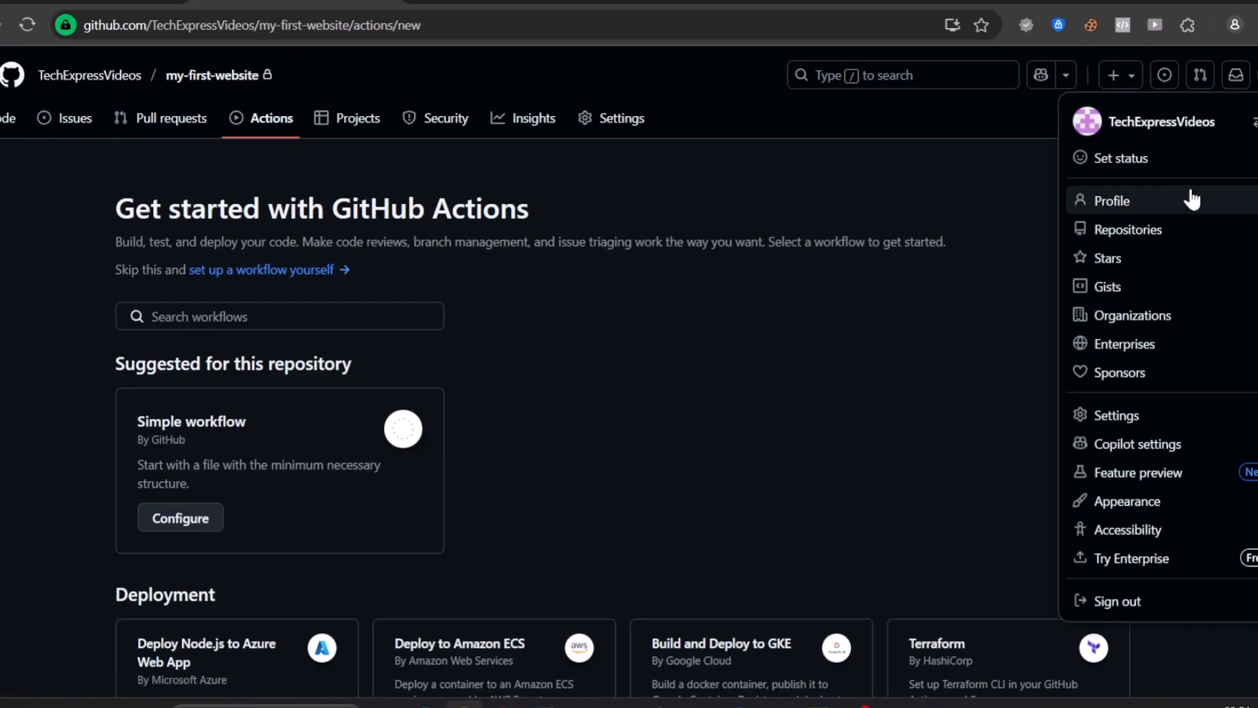
left_click(1143, 243)
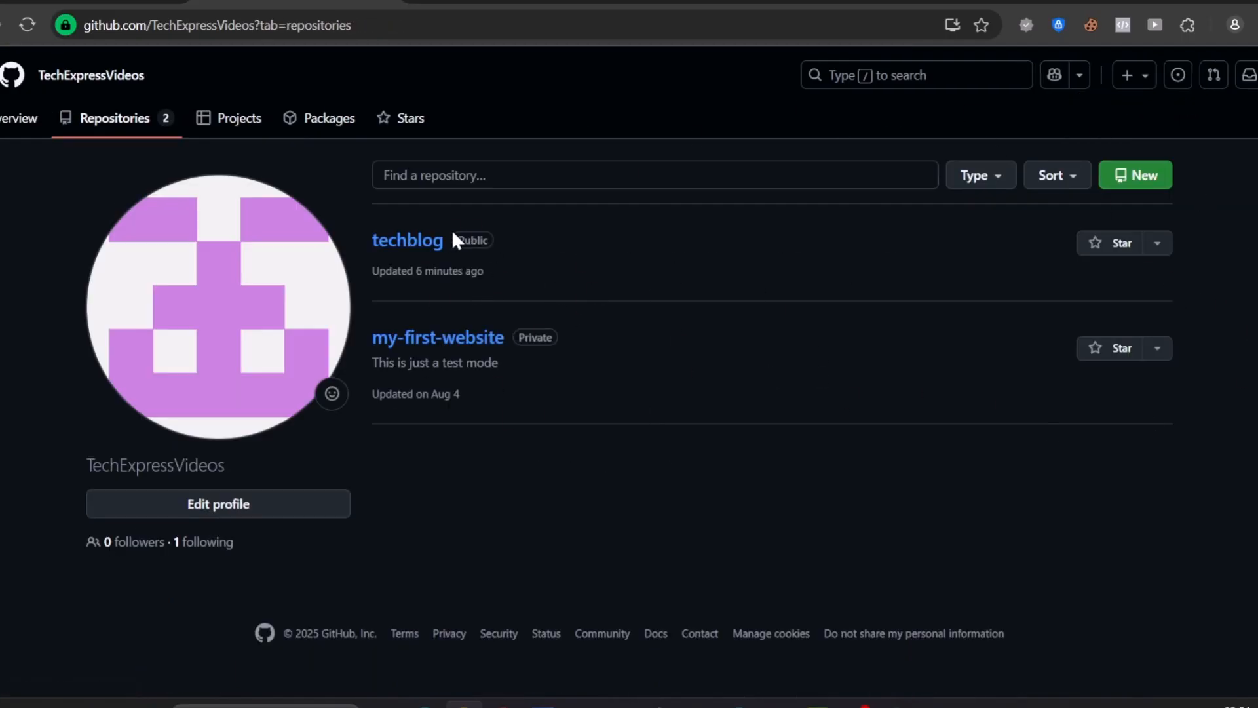
double_click(461, 239)
left_click(516, 257)
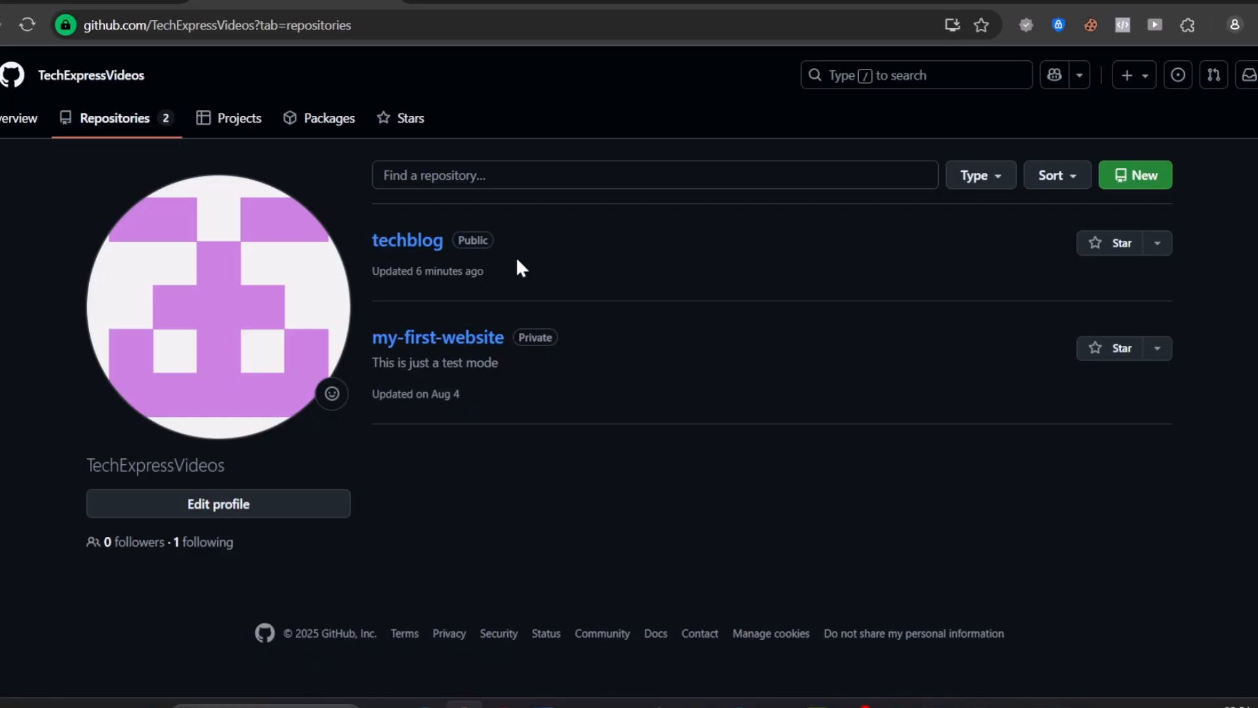
left_click(1158, 243)
left_click(1194, 293)
left_click(435, 244)
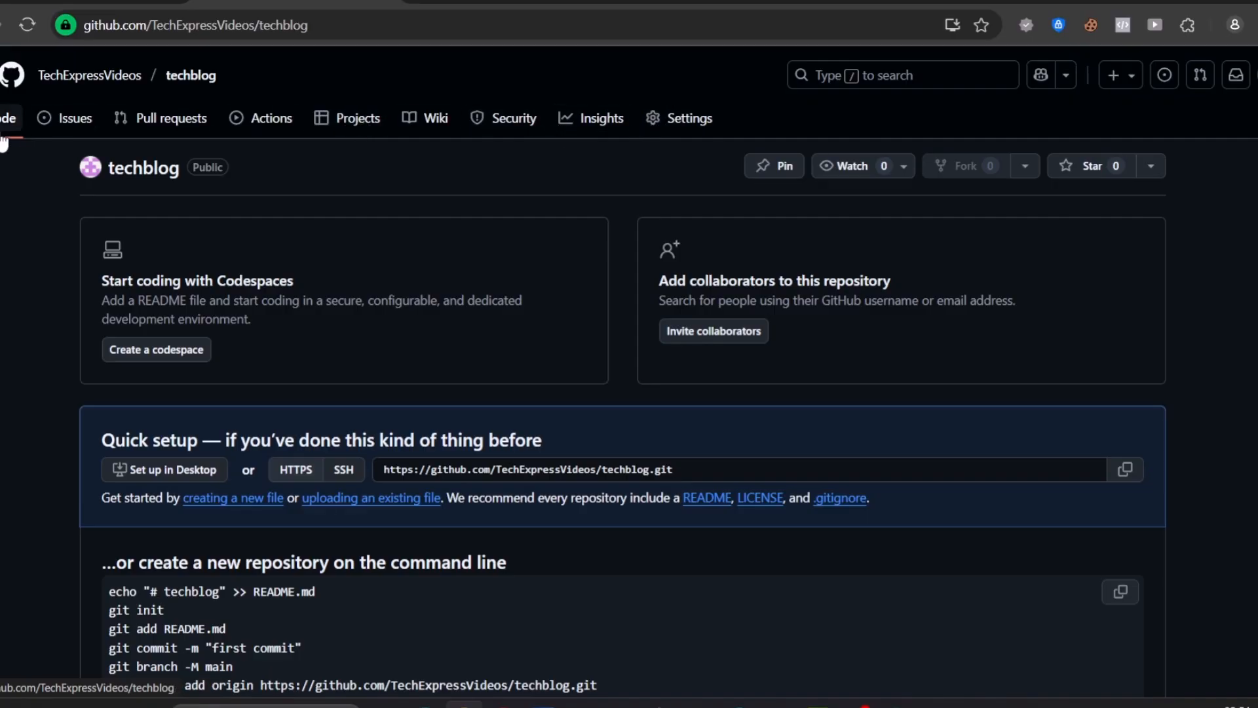
left_click(77, 123)
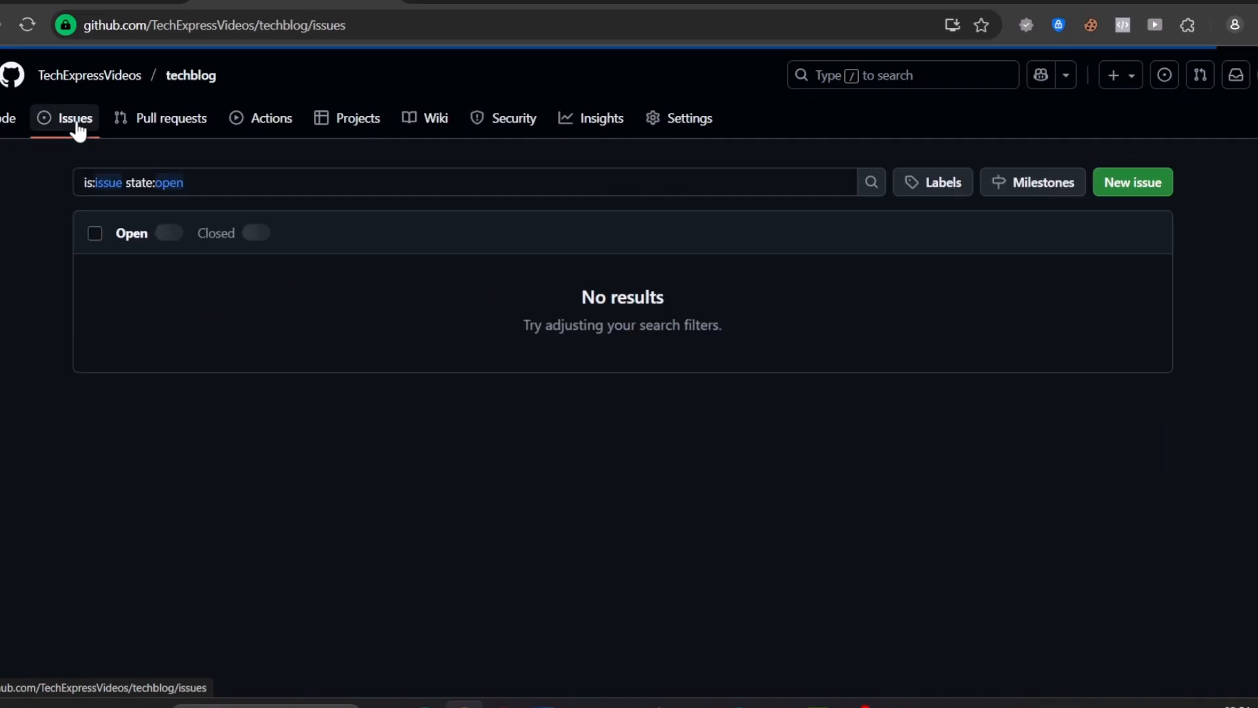